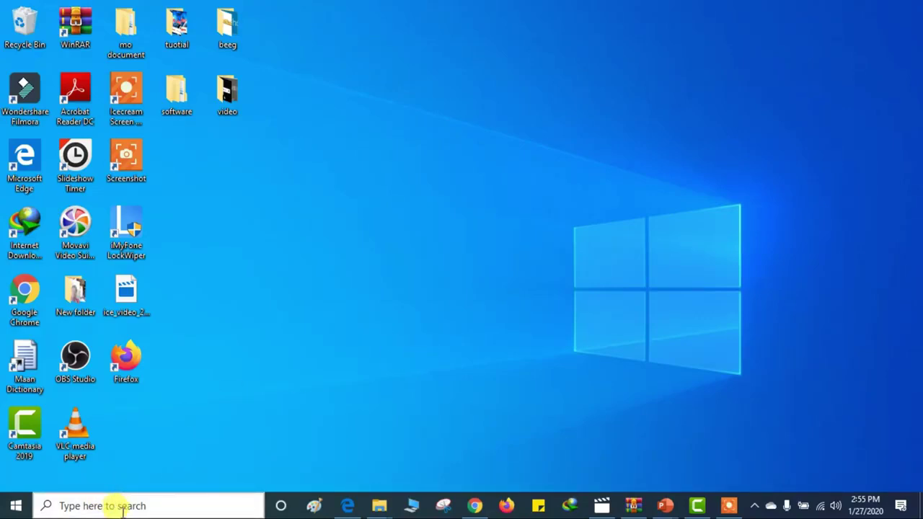
# Search Windows for the powerpoint app and dismiss the search results.
pyautogui.click(122, 507)
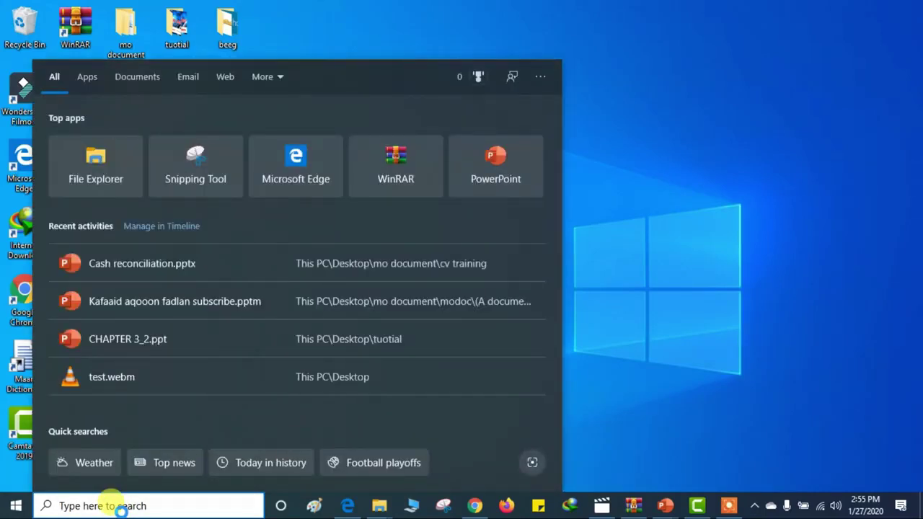
pyautogui.write('owen')
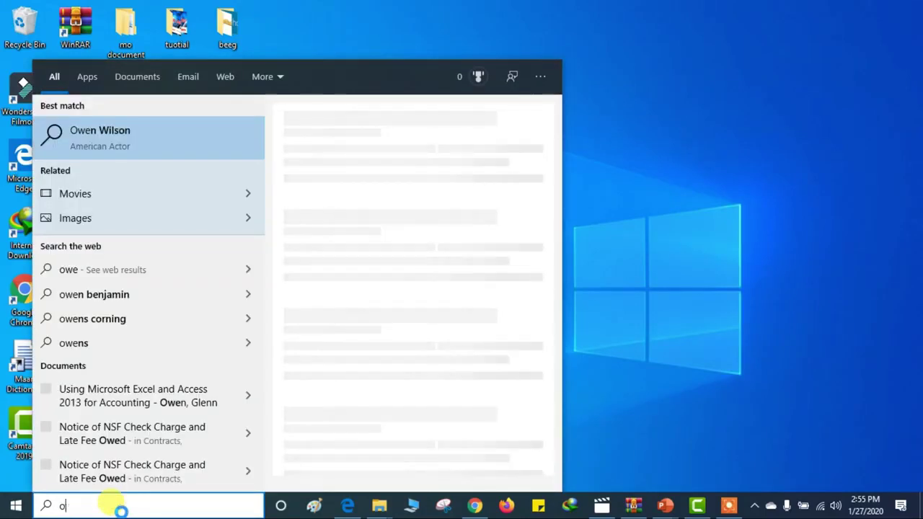
pyautogui.press('BackSpace')
pyautogui.write('powerpi')
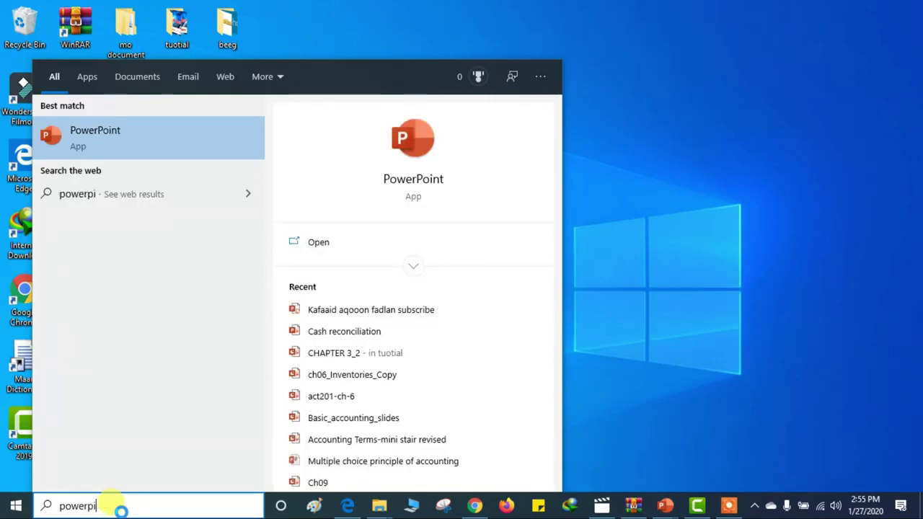
pyautogui.press('BackSpace')
pyautogui.write('oint')
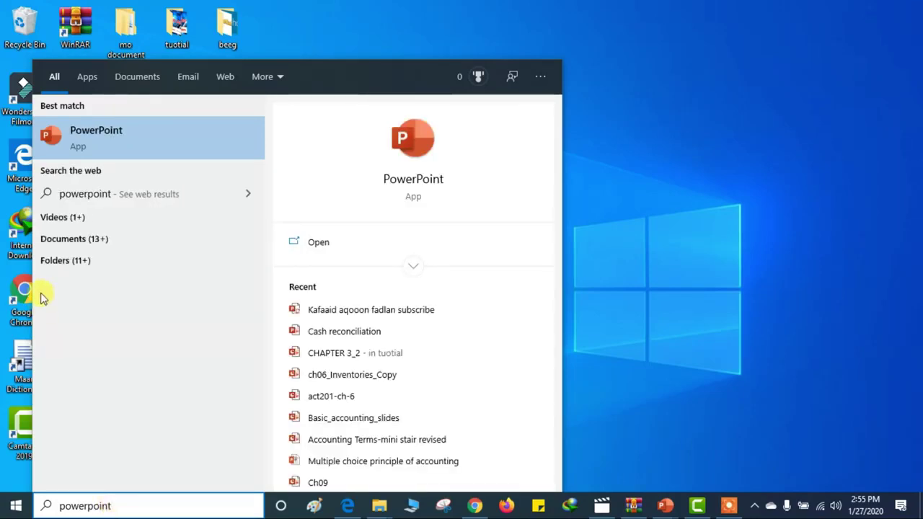
pyautogui.click(773, 359)
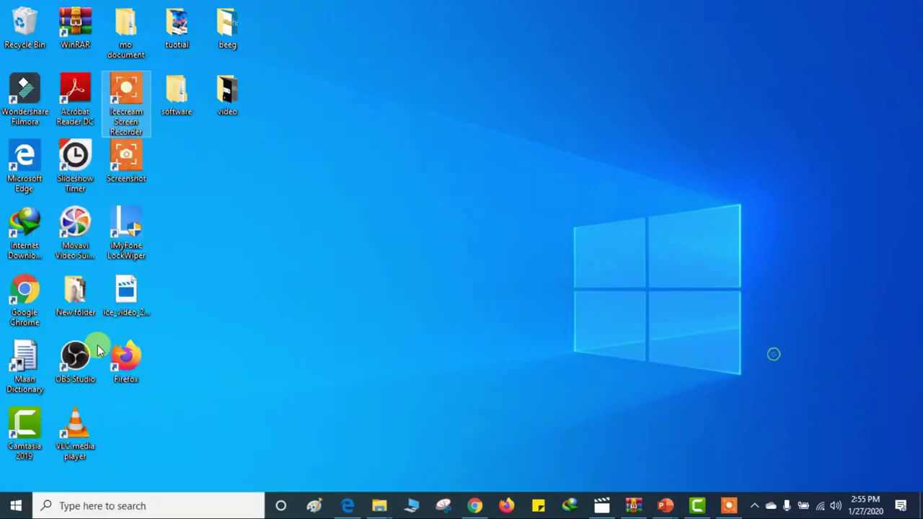
pyautogui.click(22, 507)
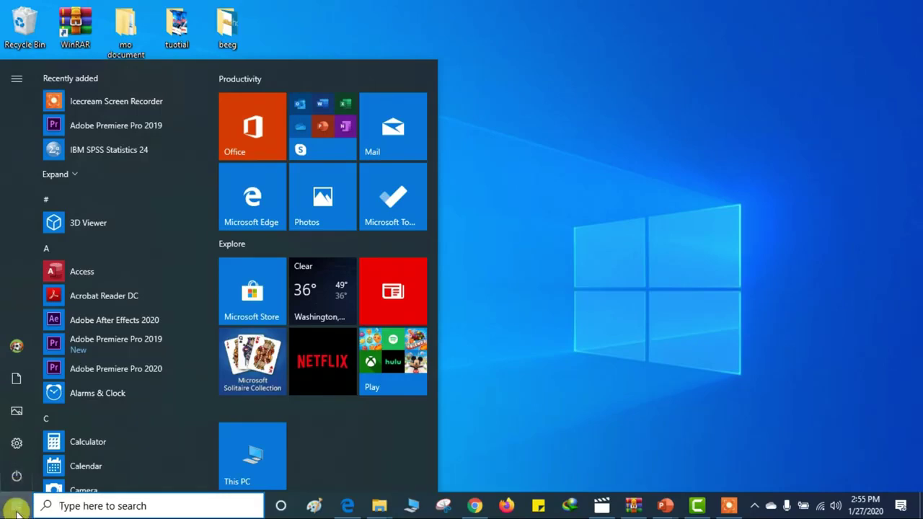
pyautogui.moveTo(14, 331)
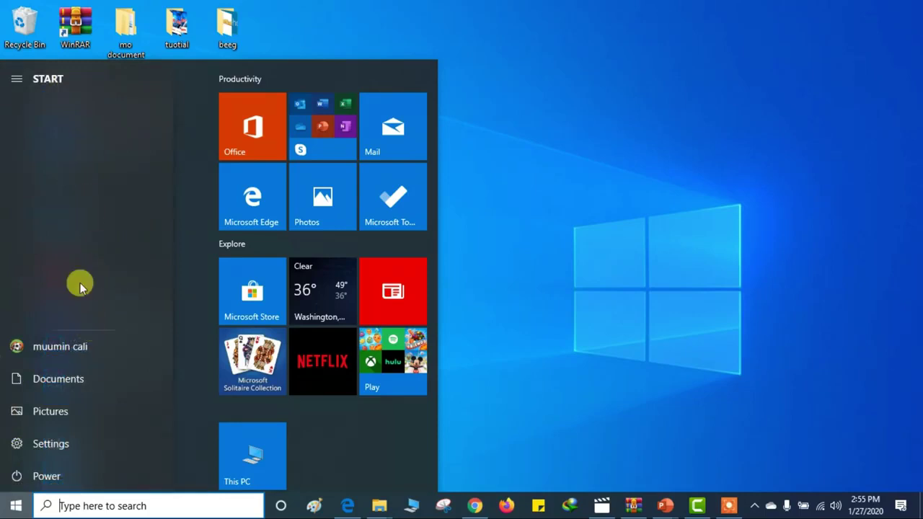
pyautogui.click(483, 310)
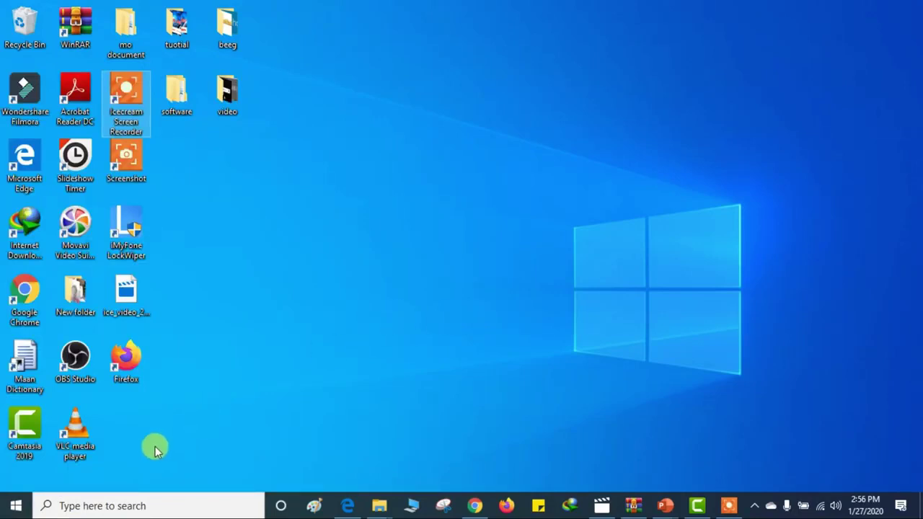
# Launch PowerPoint from the pinned Office apps folder in the Start menu.
pyautogui.click(19, 507)
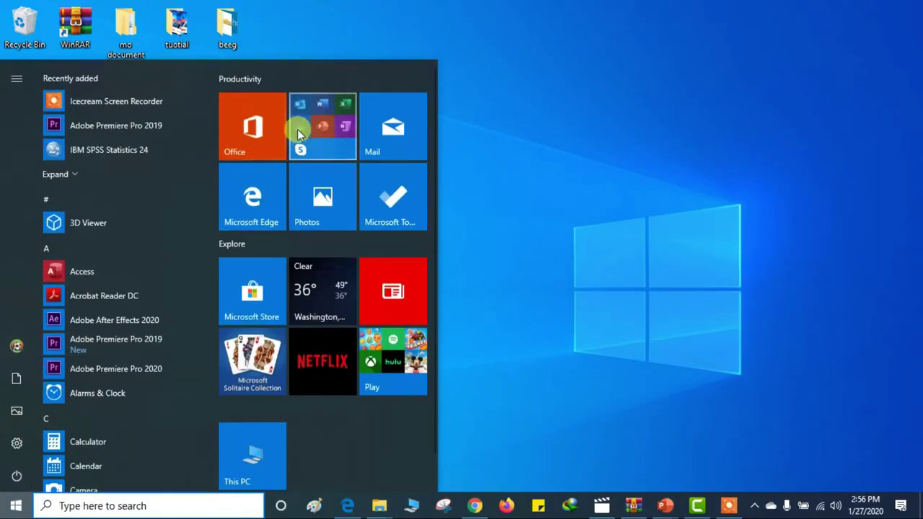
pyautogui.click(319, 127)
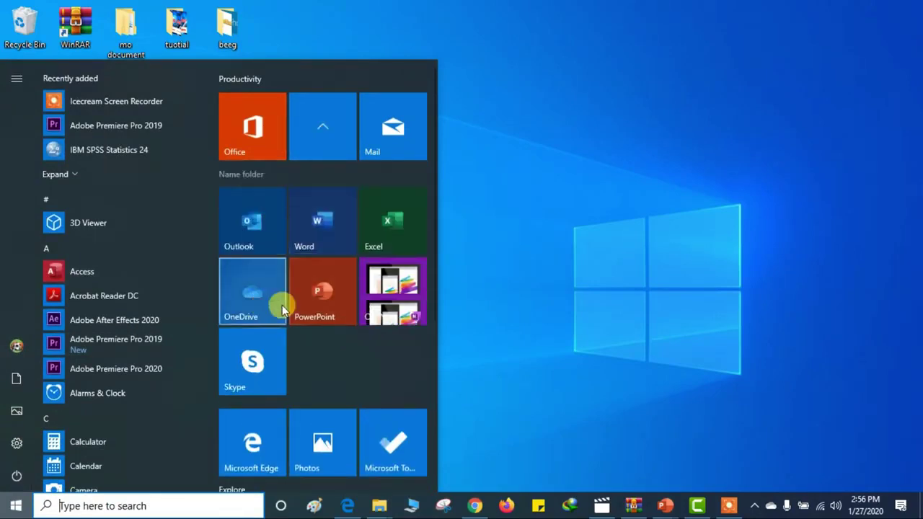
pyautogui.click(322, 305)
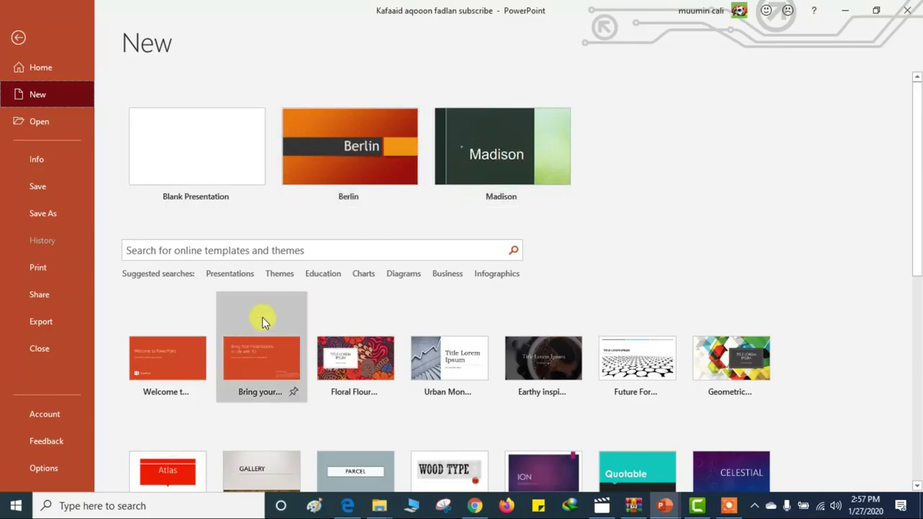
# Browse the full gallery of templates and themes offered for a new presentation.
pyautogui.scroll(-4, 313, 319)
pyautogui.scroll(-2, 711, 299)
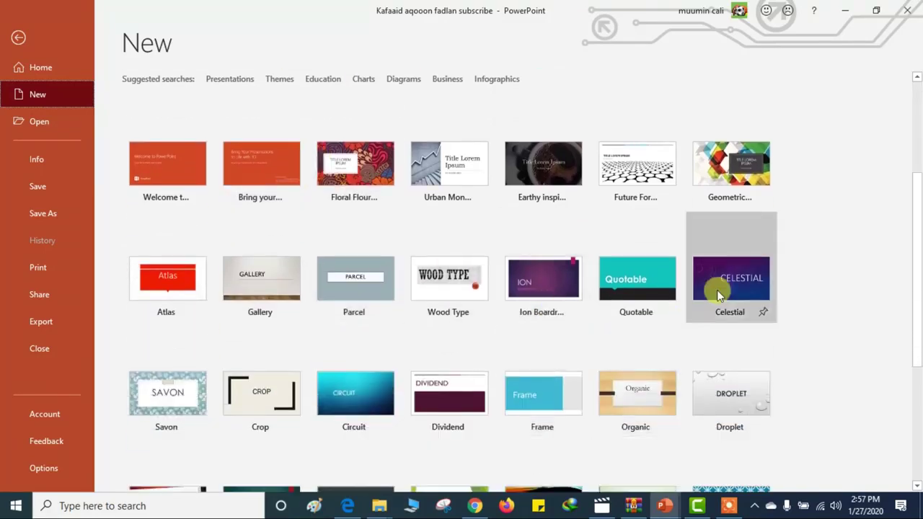
pyautogui.scroll(-3, 365, 352)
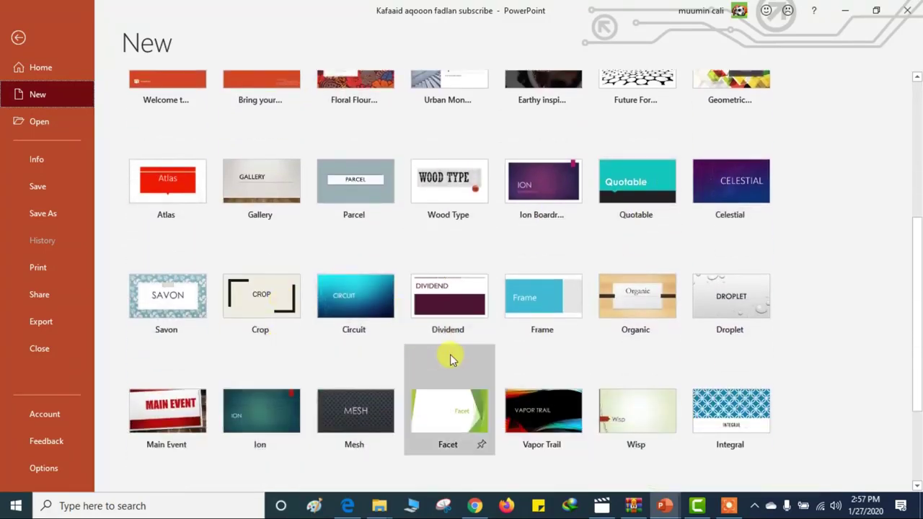
pyautogui.scroll(-4, 548, 335)
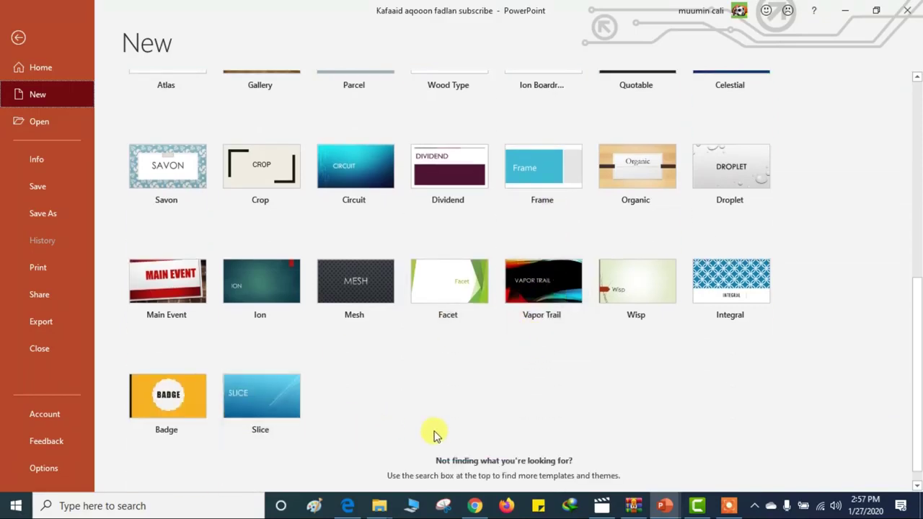
pyautogui.scroll(10, 434, 435)
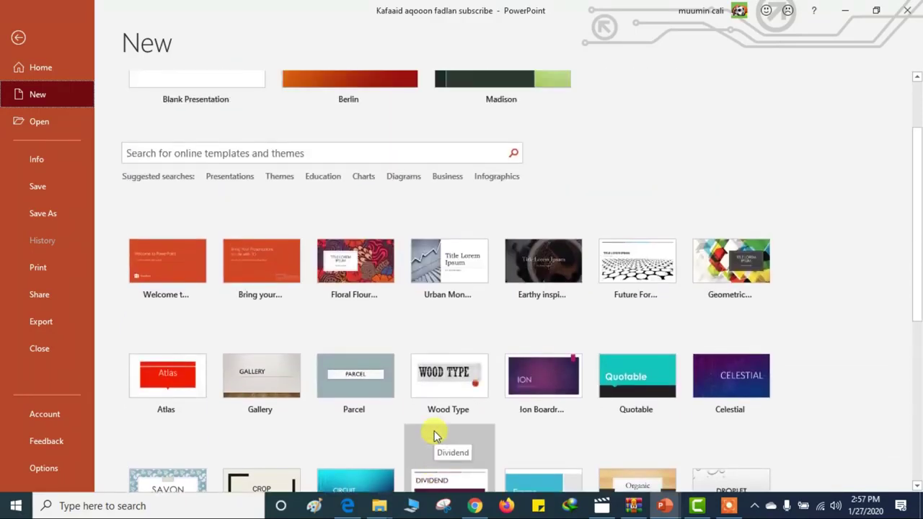
pyautogui.scroll(2, 435, 435)
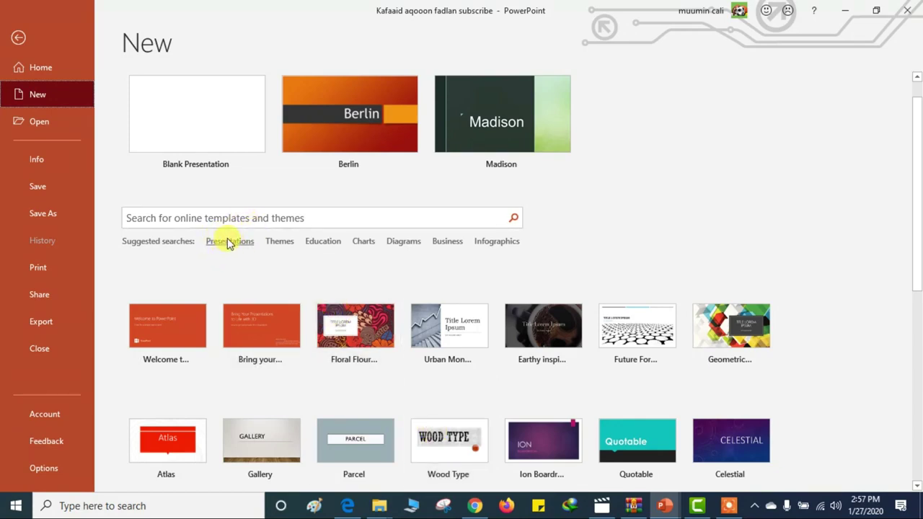
# Examine the templates in the Presentations and Business categories, and view the presentation's export options.
pyautogui.click(227, 241)
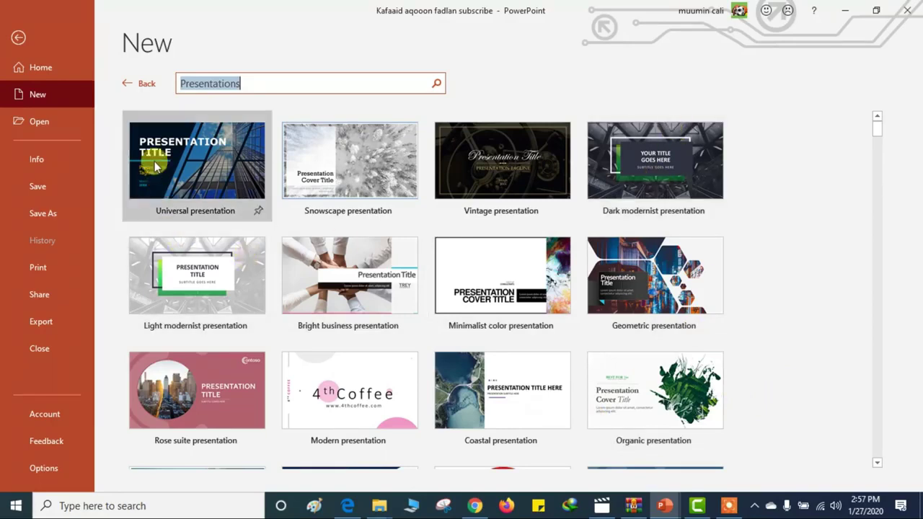
pyautogui.click(126, 85)
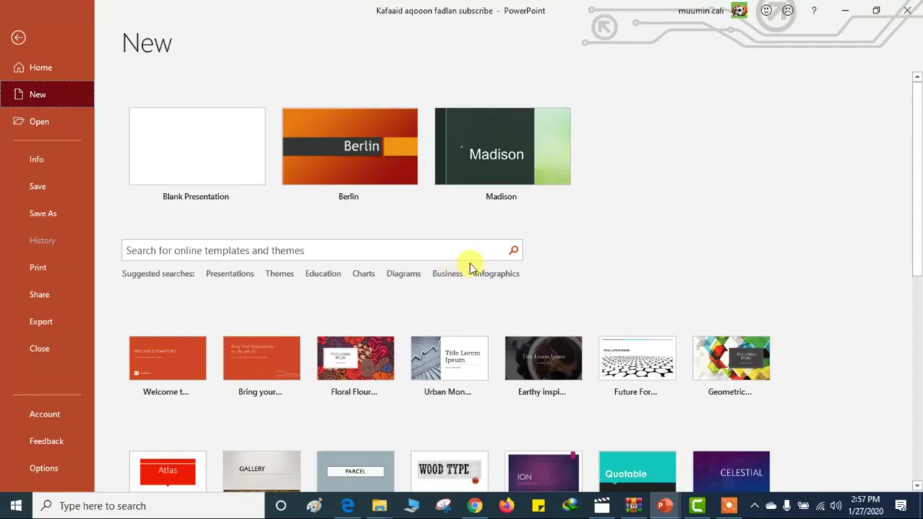
pyautogui.click(438, 274)
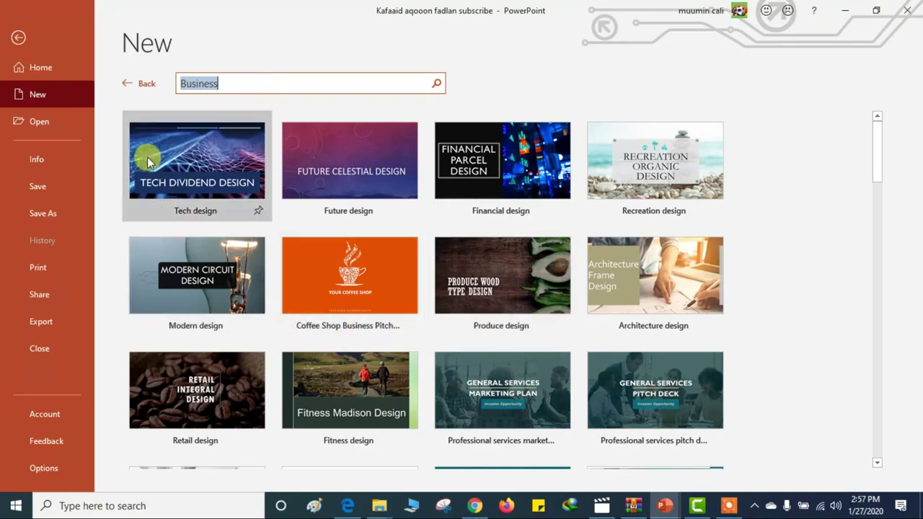
pyautogui.click(121, 85)
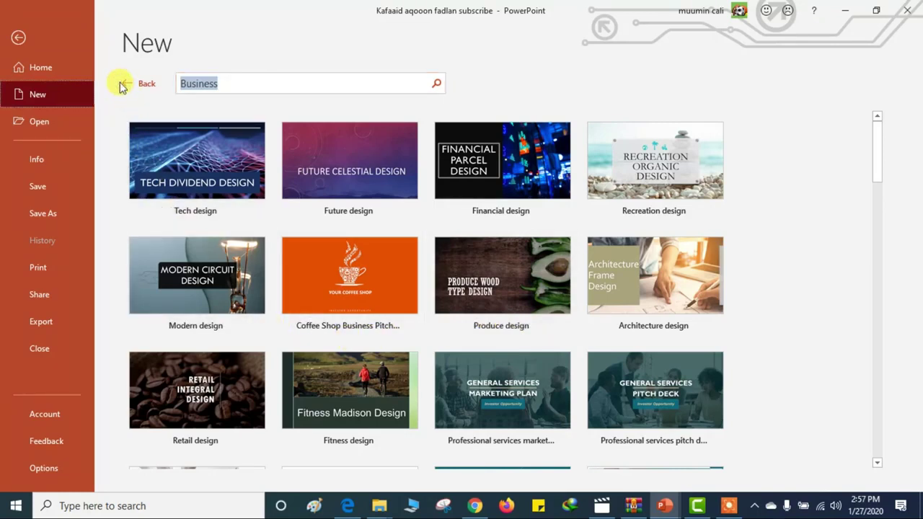
pyautogui.click(122, 85)
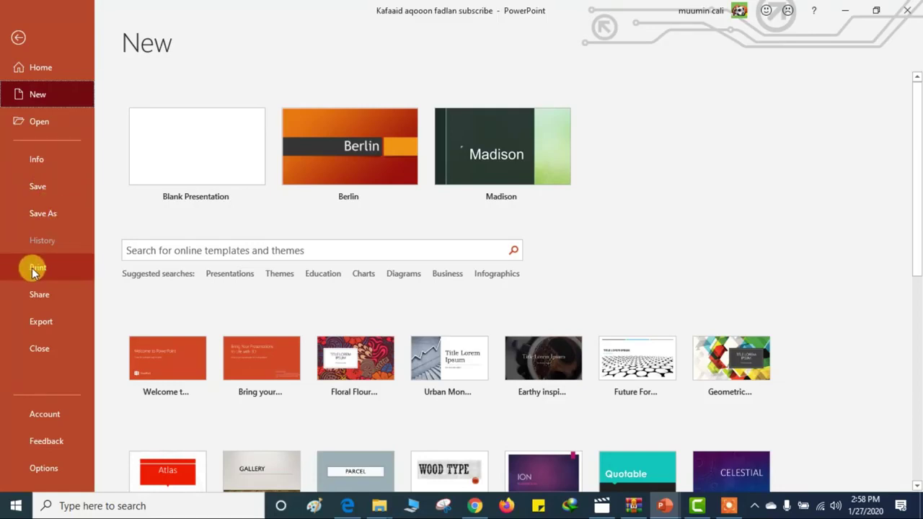
pyautogui.click(49, 322)
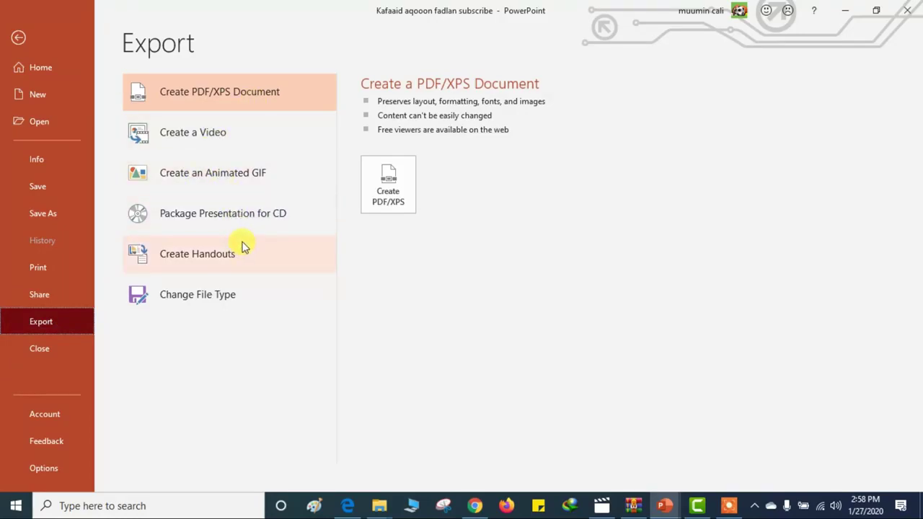
# Close the open presentation without saving its changes and create a new blank presentation.
pyautogui.click(60, 352)
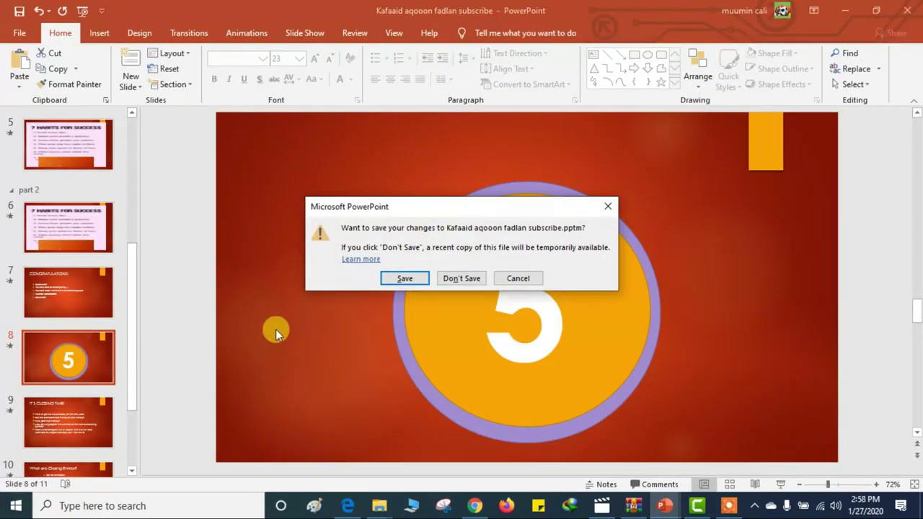
pyautogui.click(461, 278)
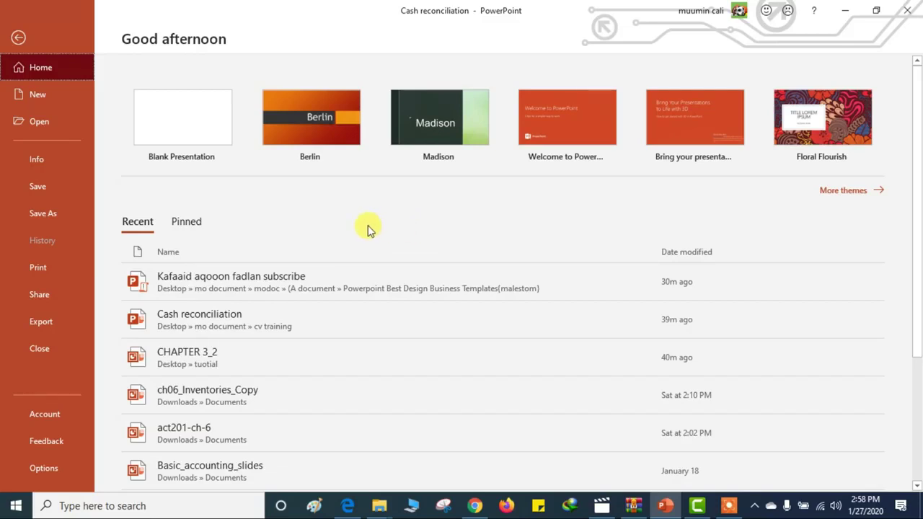
pyautogui.click(186, 128)
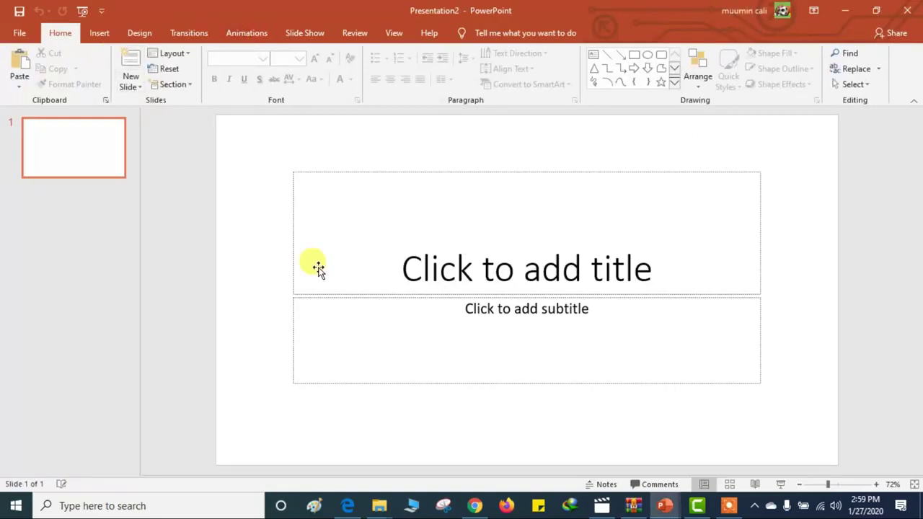
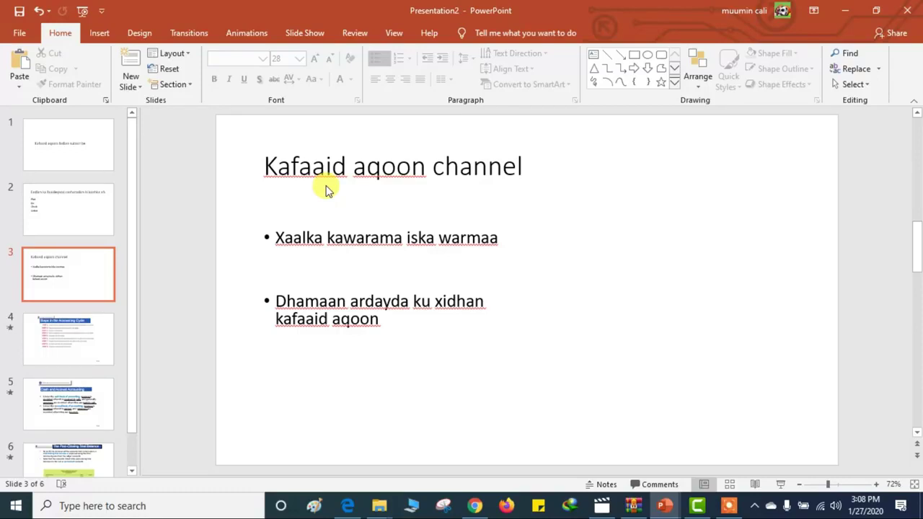
# Make the whole "Kafaaid aqoon channel" title on slide 3 bold.
pyautogui.click(364, 168)
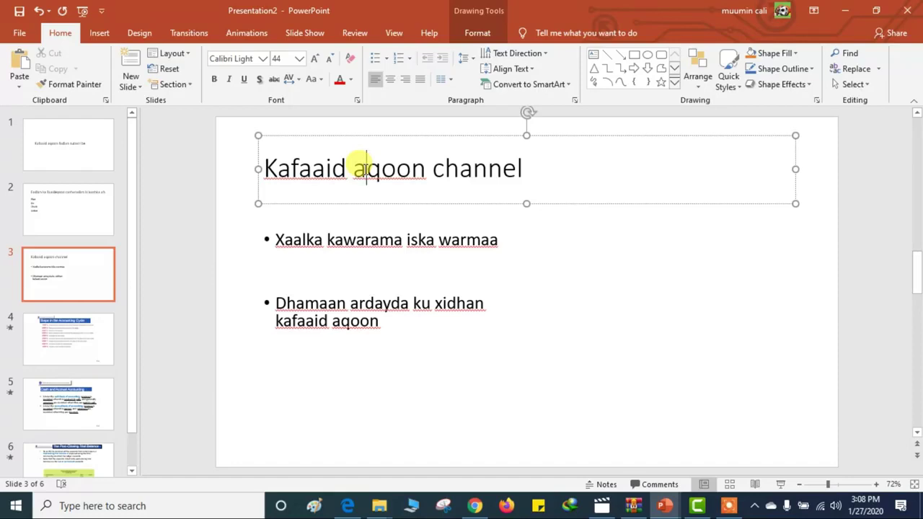
pyautogui.moveTo(561, 158); pyautogui.dragTo(318, 167)
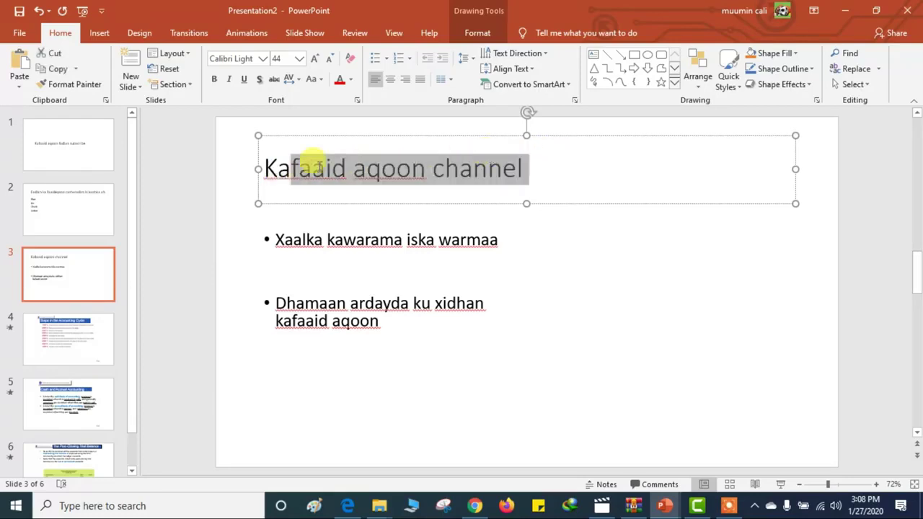
pyautogui.click(531, 168)
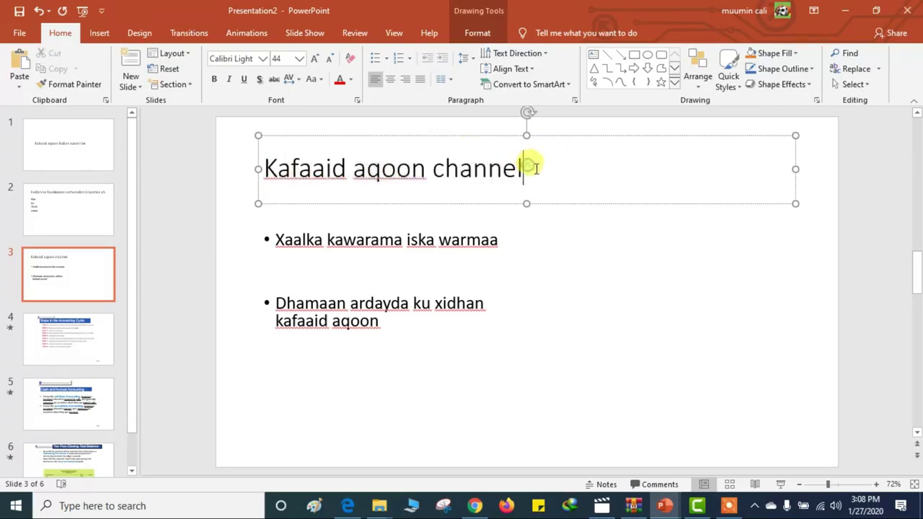
pyautogui.moveTo(531, 168); pyautogui.dragTo(268, 167)
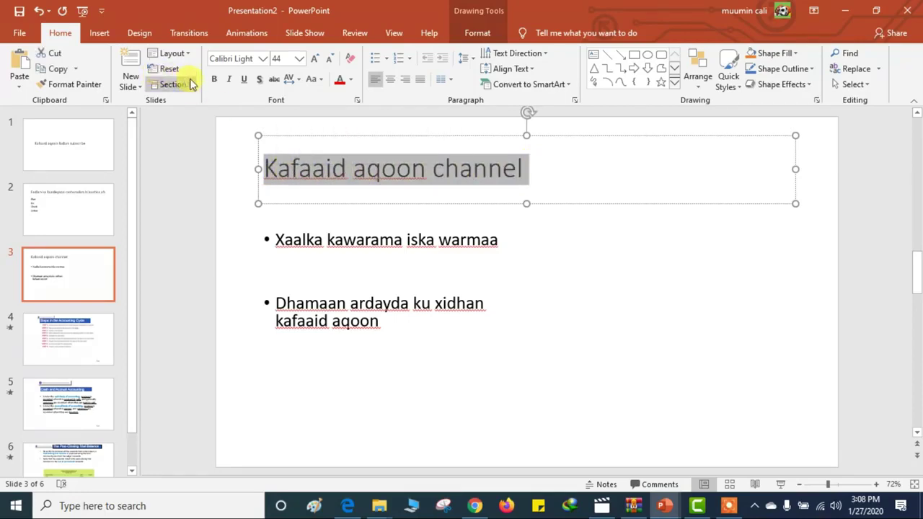
pyautogui.click(214, 80)
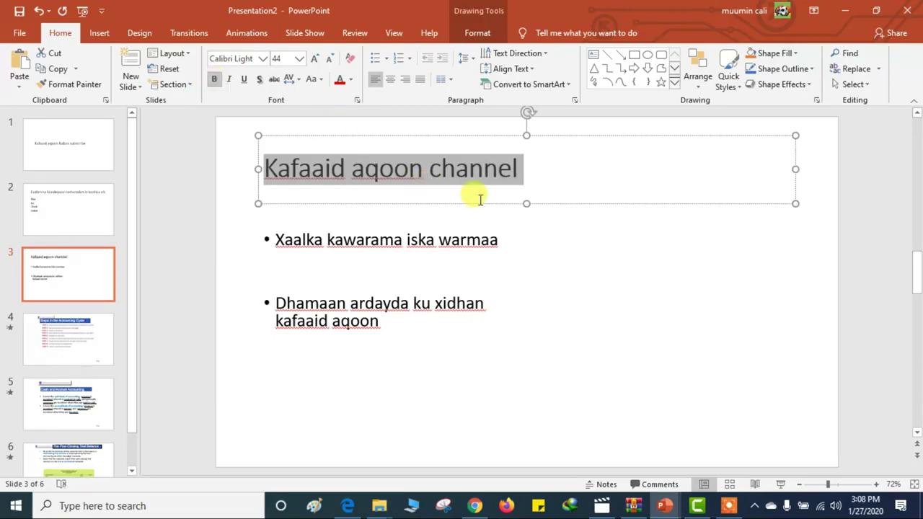
# Set the slide 3 title's font size to 54 and increase it stepwise to 72.
pyautogui.click(298, 61)
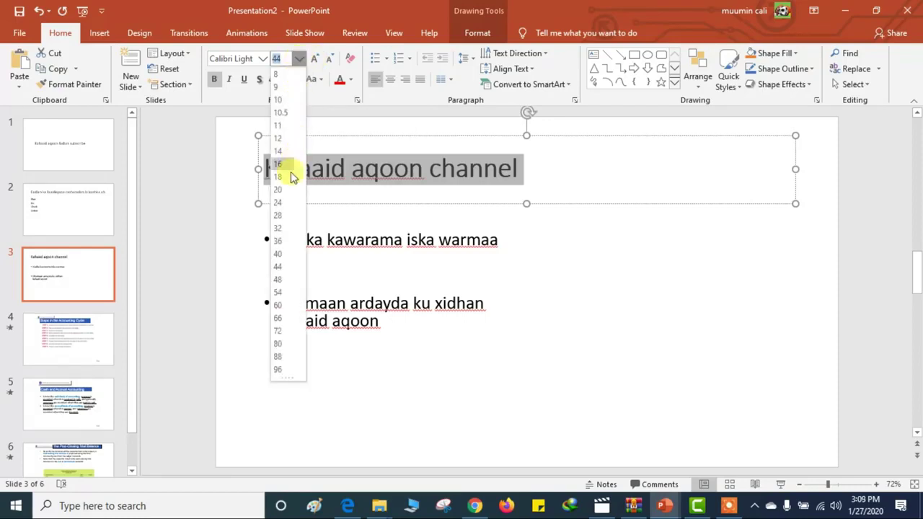
pyautogui.click(279, 292)
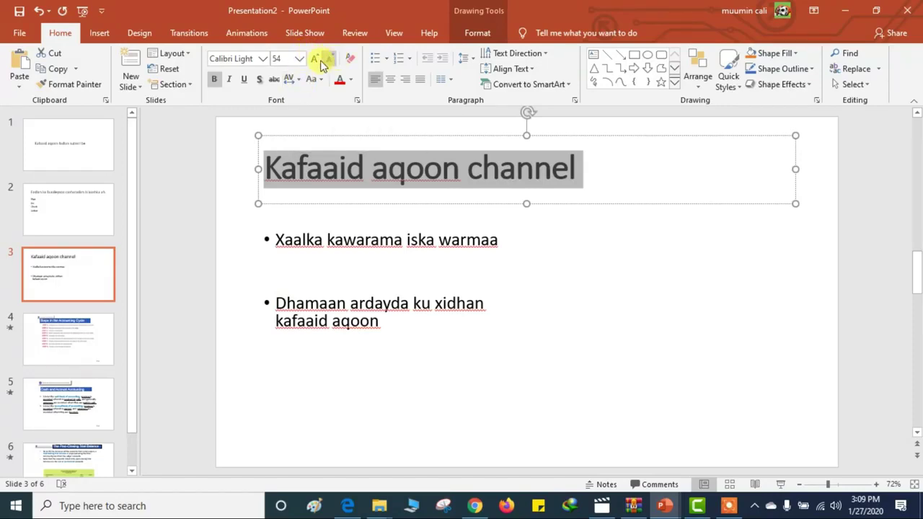
pyautogui.click(316, 60)
pyautogui.click(317, 60)
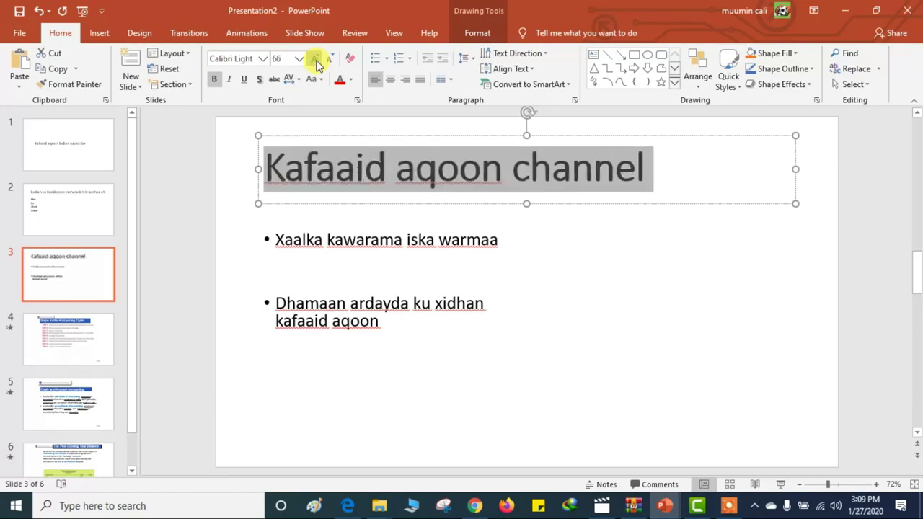
pyautogui.click(317, 61)
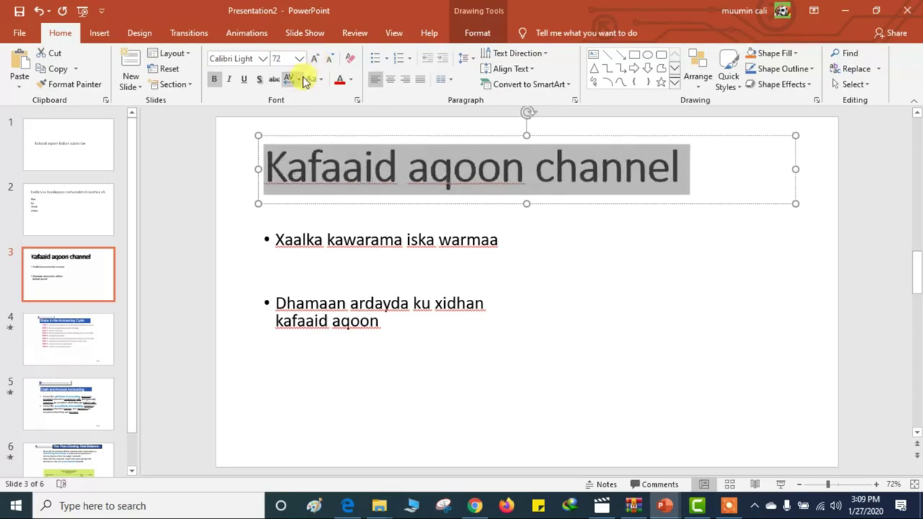
# Change the font of the slide 3 title "Kafaaid aqoon channel" to Algerian.
pyautogui.click(263, 59)
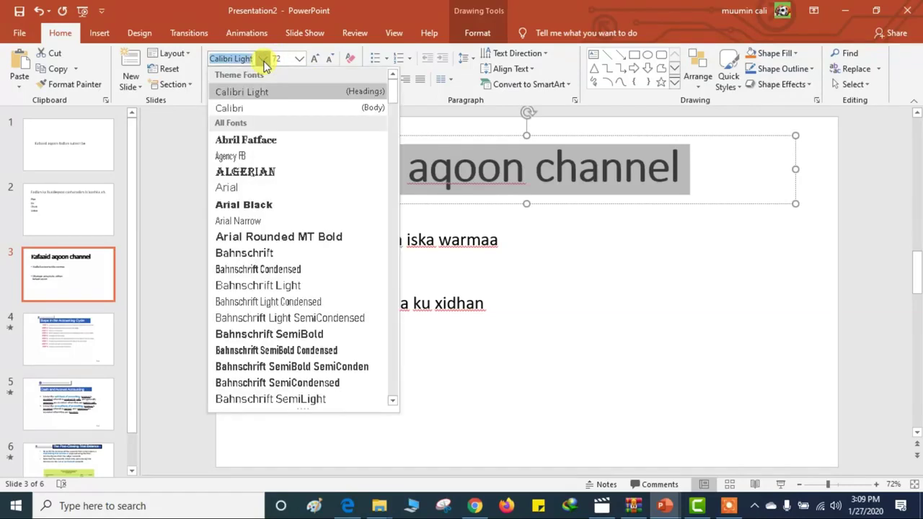
pyautogui.click(268, 172)
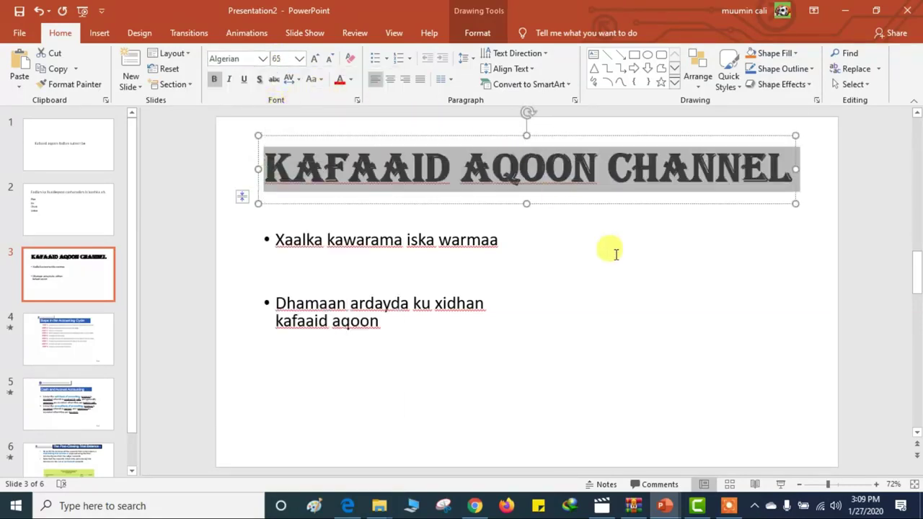
pyautogui.click(558, 271)
# Try italic and underline on the title's word "Kafaaid", remove both, and remove the word's bold formatting.
pyautogui.click(409, 164)
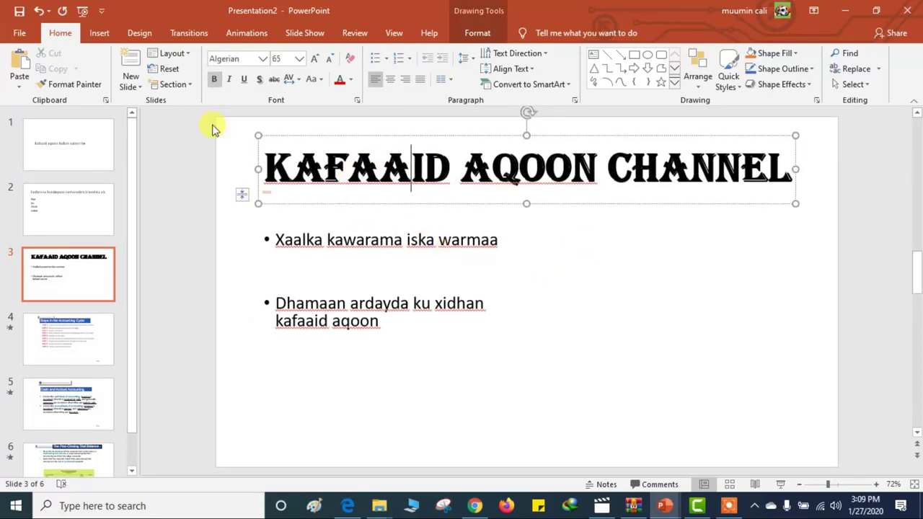
pyautogui.click(229, 79)
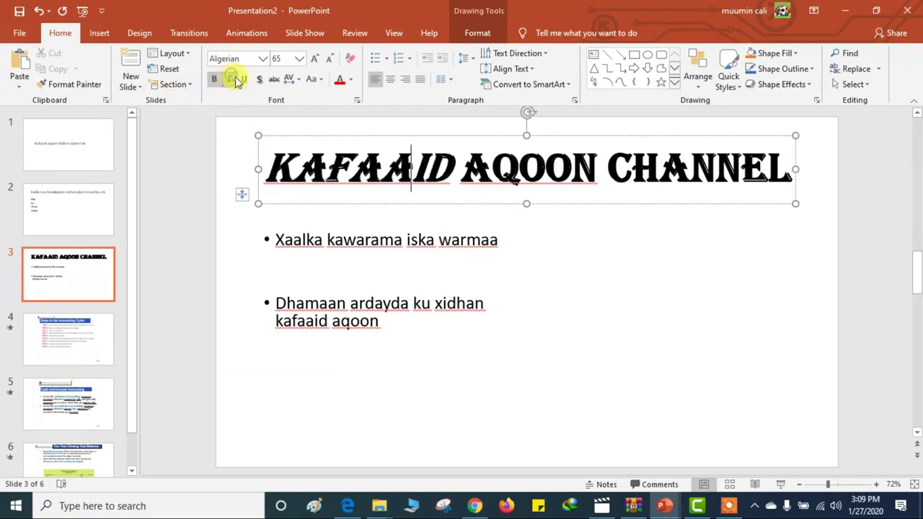
pyautogui.click(242, 80)
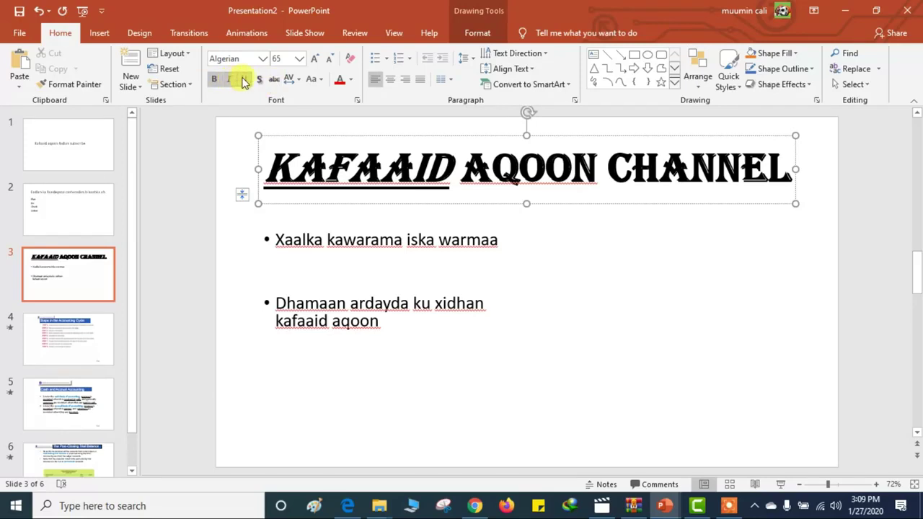
pyautogui.click(243, 81)
pyautogui.click(229, 79)
pyautogui.click(212, 80)
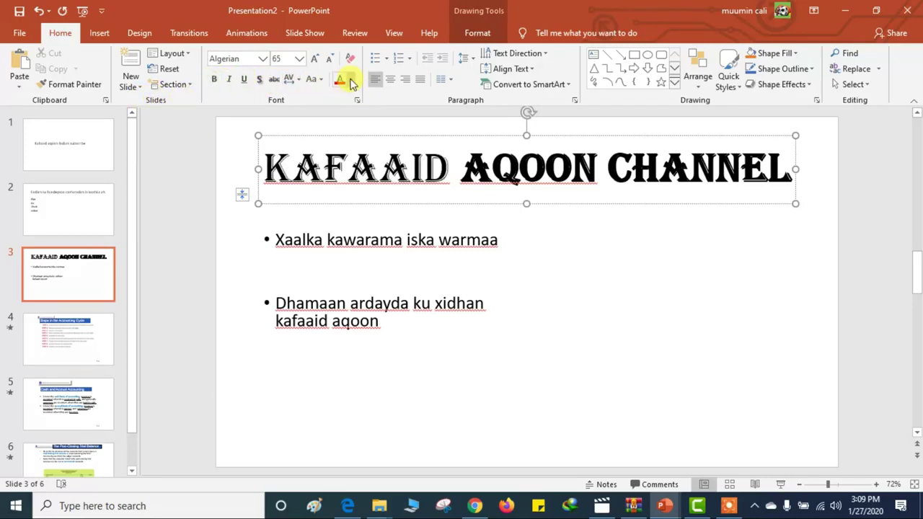
# Color the whole slide 3 title with the standard light green font color.
pyautogui.moveTo(788, 168); pyautogui.dragTo(311, 175)
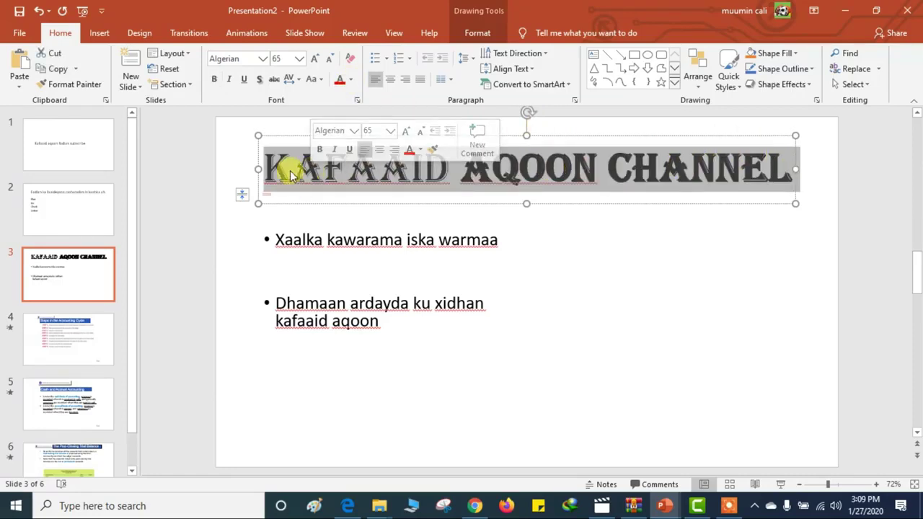
pyautogui.click(353, 81)
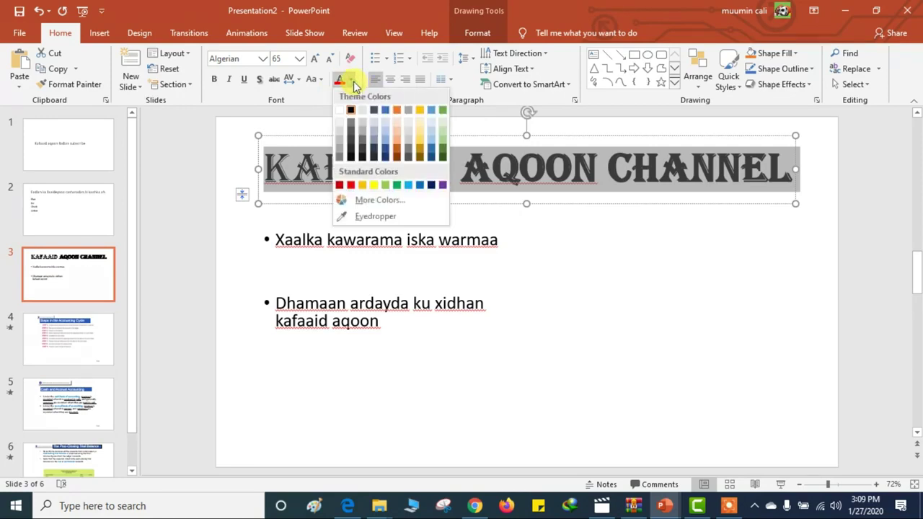
pyautogui.click(389, 189)
pyautogui.click(551, 253)
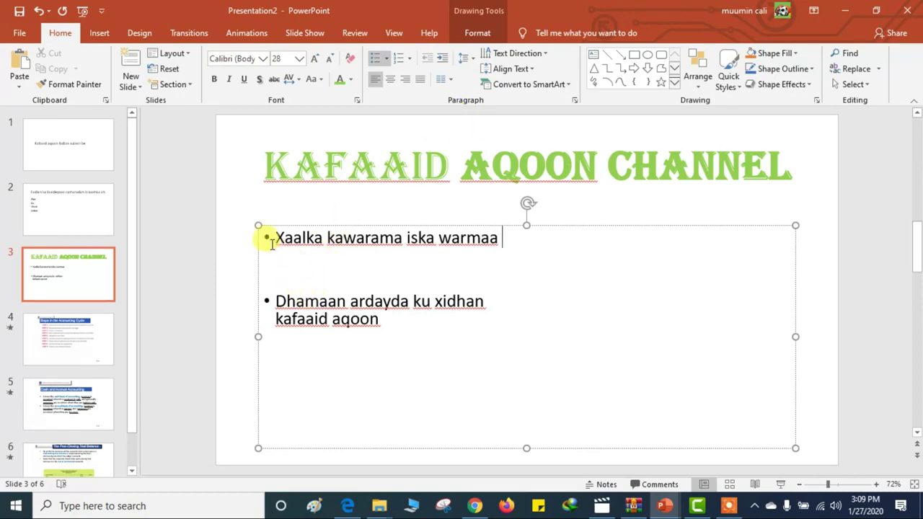
# Add three filler bullets below "Xaalka kawarama iska warmaa": "Kkkkkkkkkk", "Kkjjkkkkkkkkkkkkmmjjj" and "jjjjjjjjj".
pyautogui.moveTo(265, 239); pyautogui.dragTo(293, 239)
pyautogui.moveTo(333, 269); pyautogui.dragTo(504, 245)
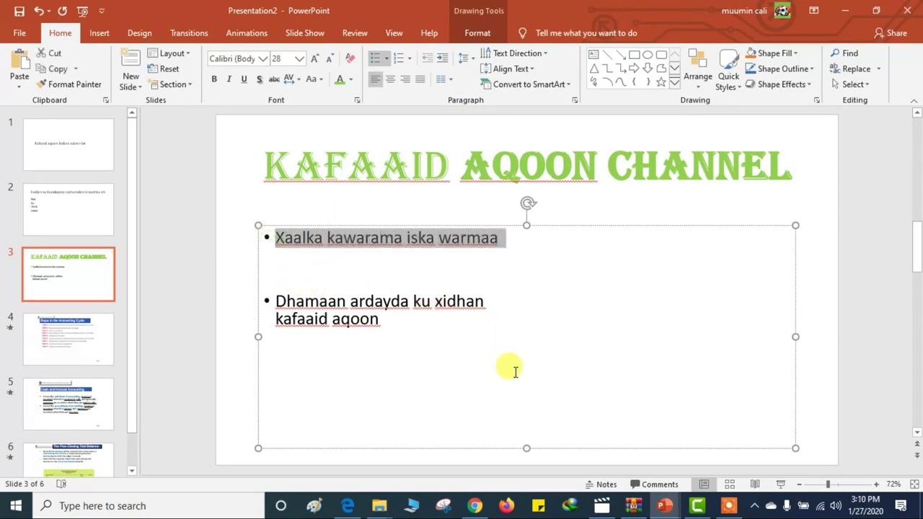
pyautogui.click(510, 240)
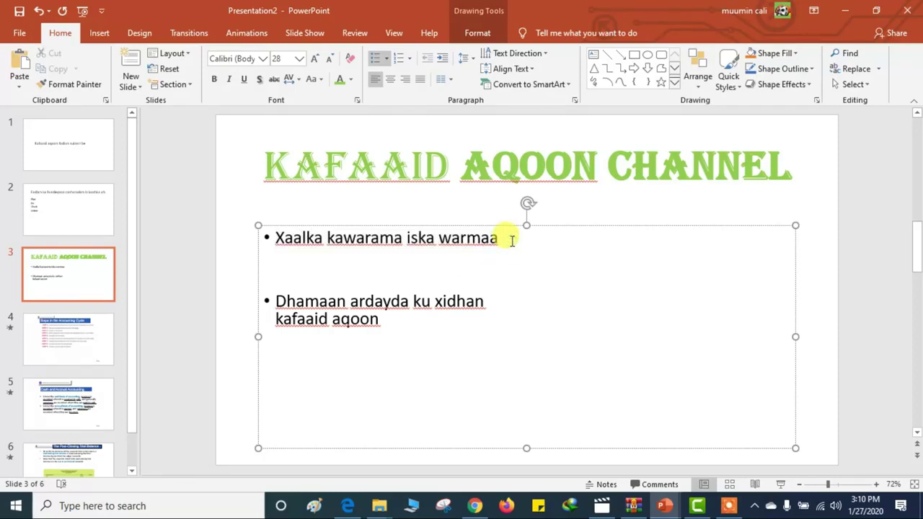
pyautogui.press('Down')
pyautogui.write('k')
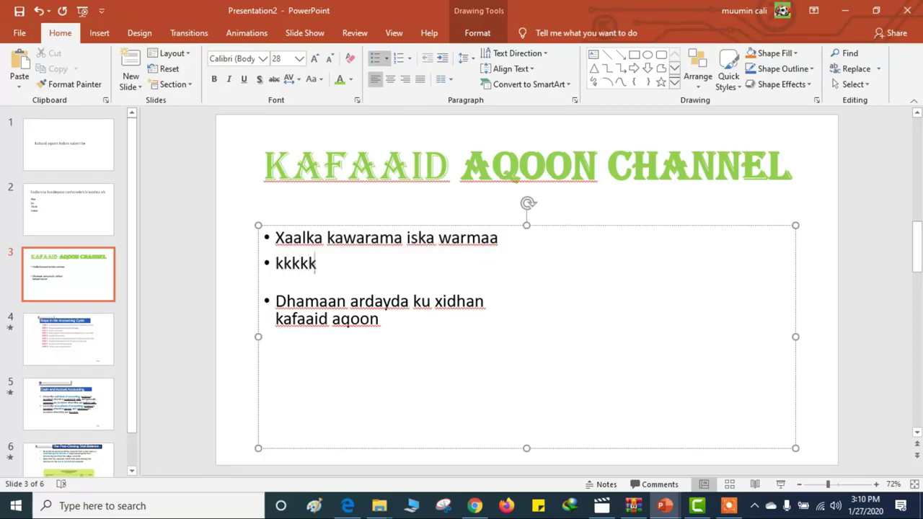
pyautogui.write('kkkkkkkkk')
pyautogui.press('Return')
pyautogui.write('kkjjk')
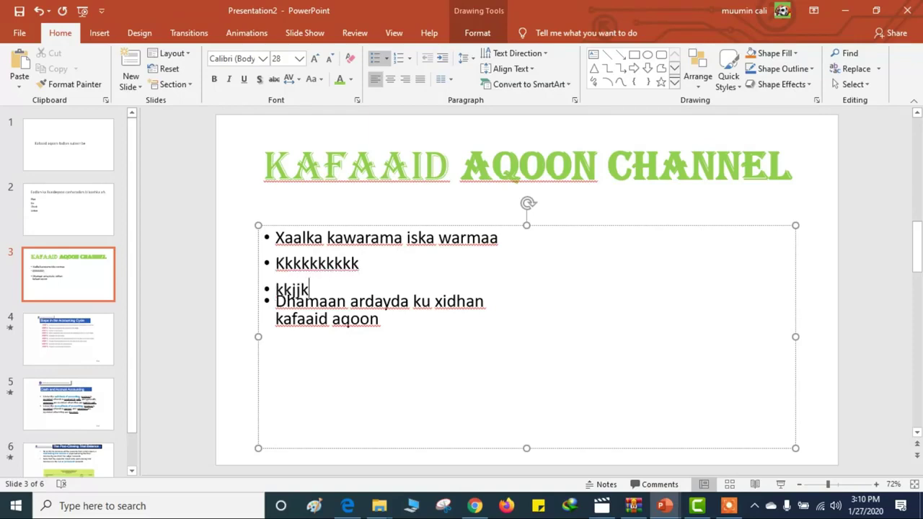
pyautogui.write('kkkkkkkkkkk')
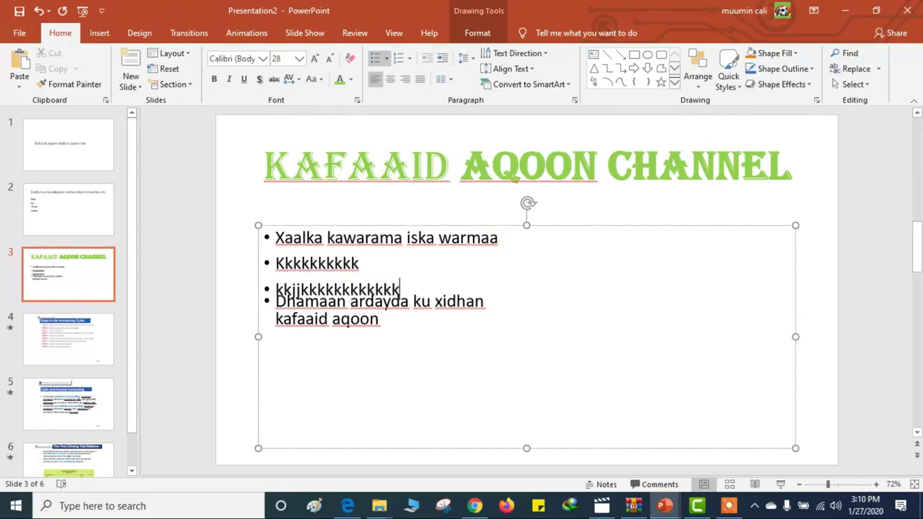
pyautogui.write('mmjjj')
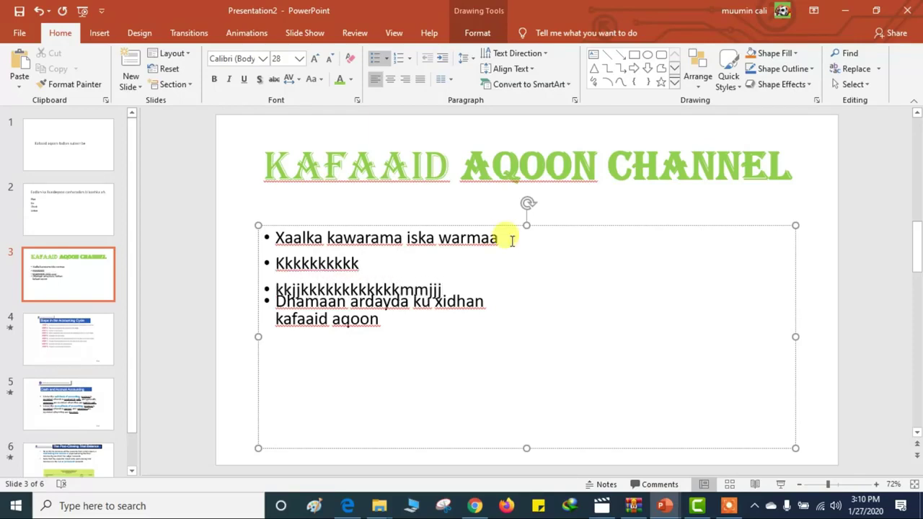
pyautogui.press('Return')
pyautogui.write('jjjjjjjjj')
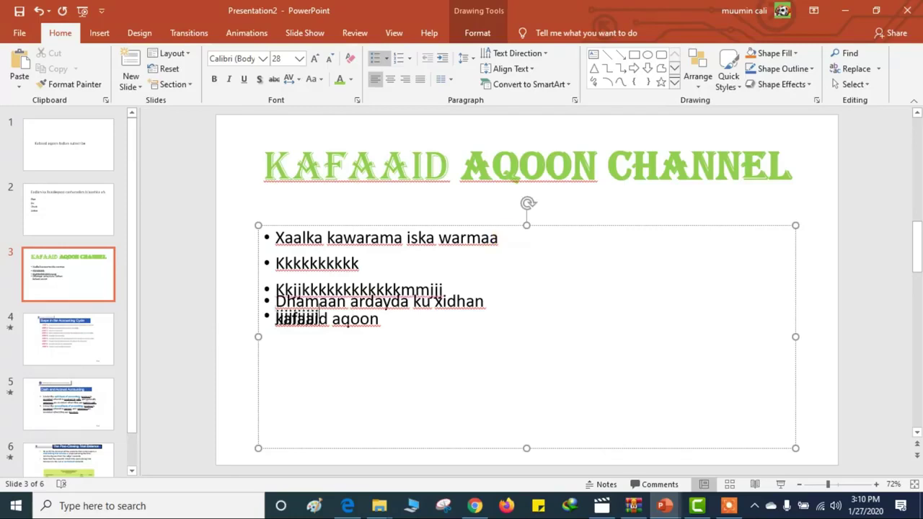
pyautogui.click(603, 221)
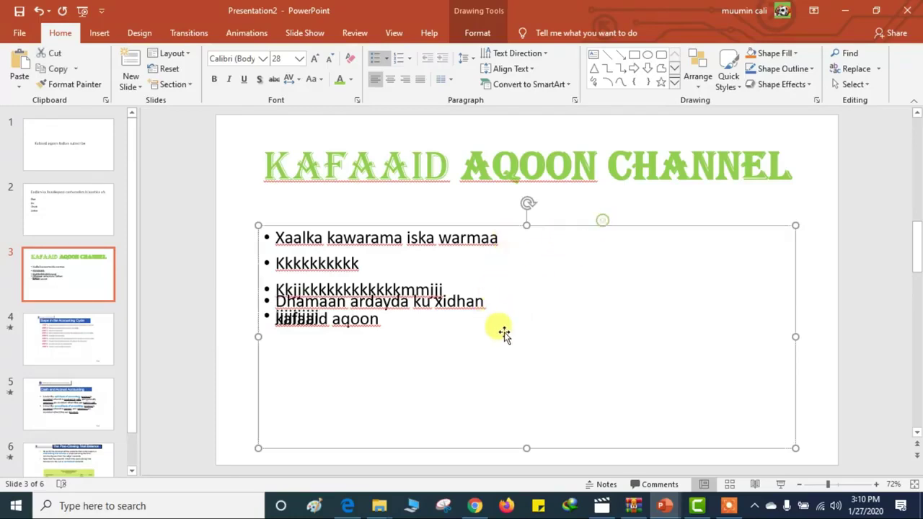
pyautogui.click(436, 367)
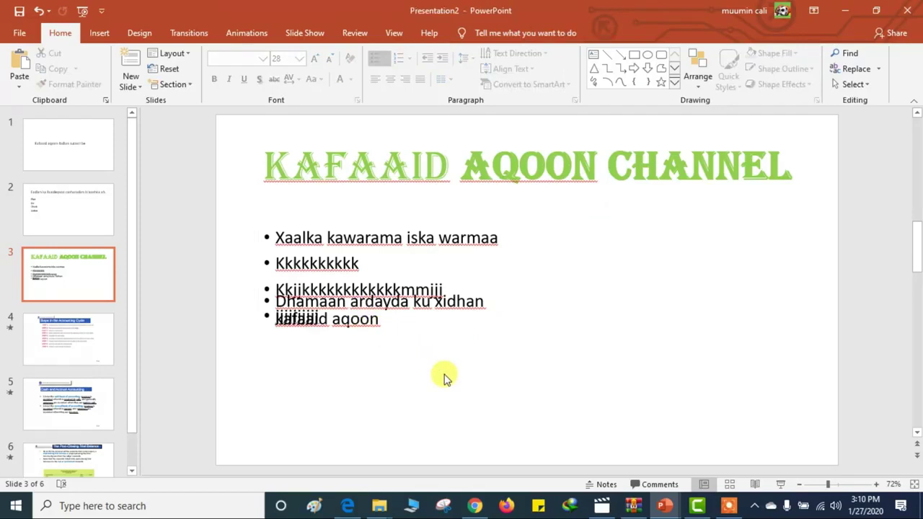
# Move the "Dhamaan ardayda ku xidhan kafaaid aqoon" text box down below the four-line bulleted list, keeping its left edge aligned.
pyautogui.click(442, 301)
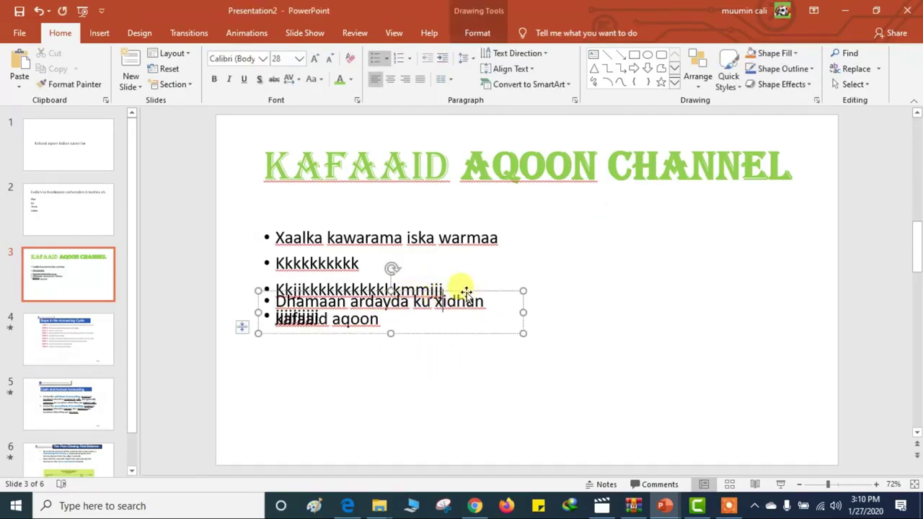
pyautogui.moveTo(466, 290); pyautogui.dragTo(466, 343)
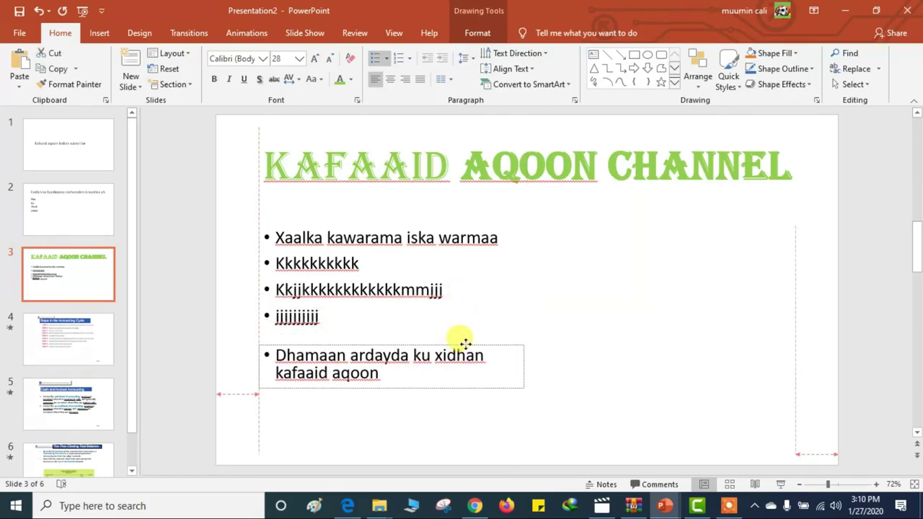
pyautogui.moveTo(466, 344); pyautogui.dragTo(465, 341)
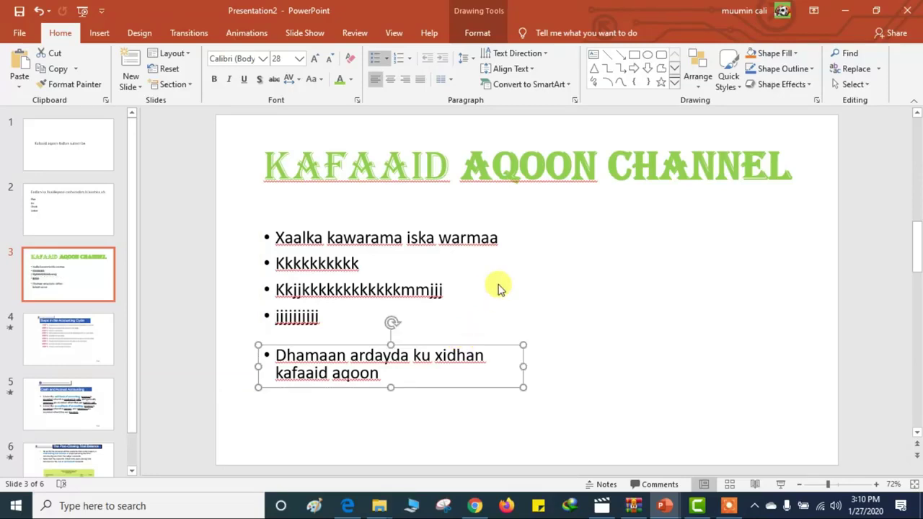
# Change the bullets of all four lines in the main text box to check marks.
pyautogui.click(465, 305)
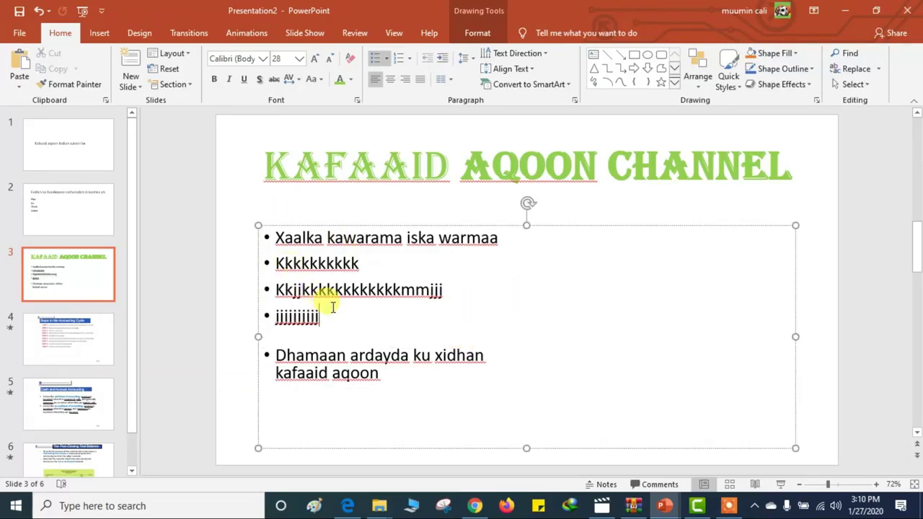
pyautogui.moveTo(332, 306); pyautogui.dragTo(261, 232)
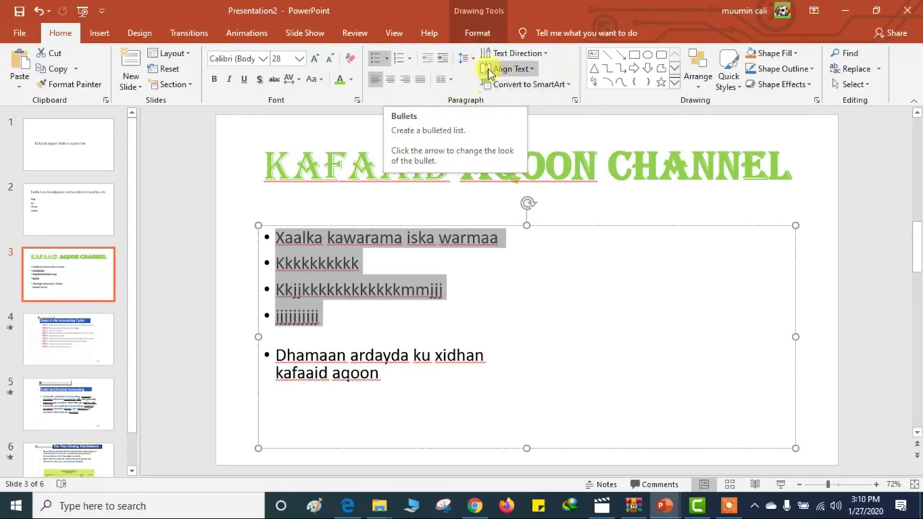
pyautogui.click(386, 59)
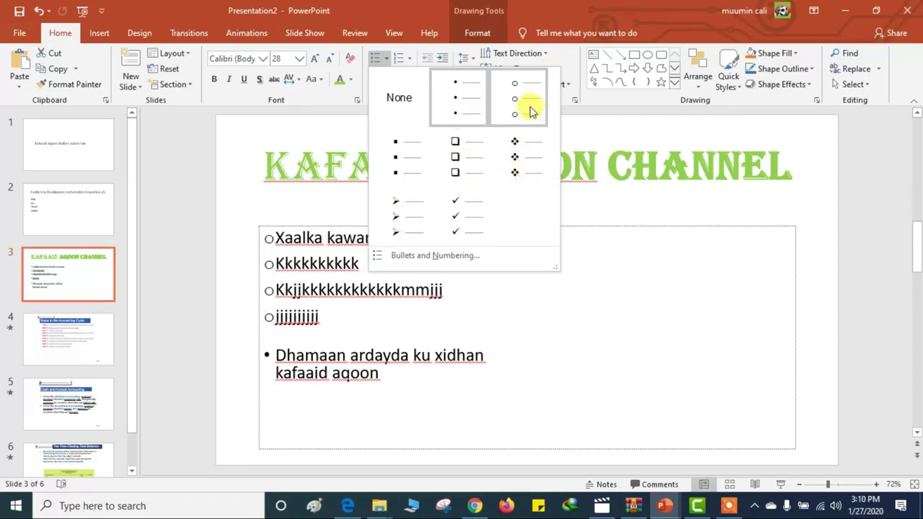
pyautogui.click(462, 220)
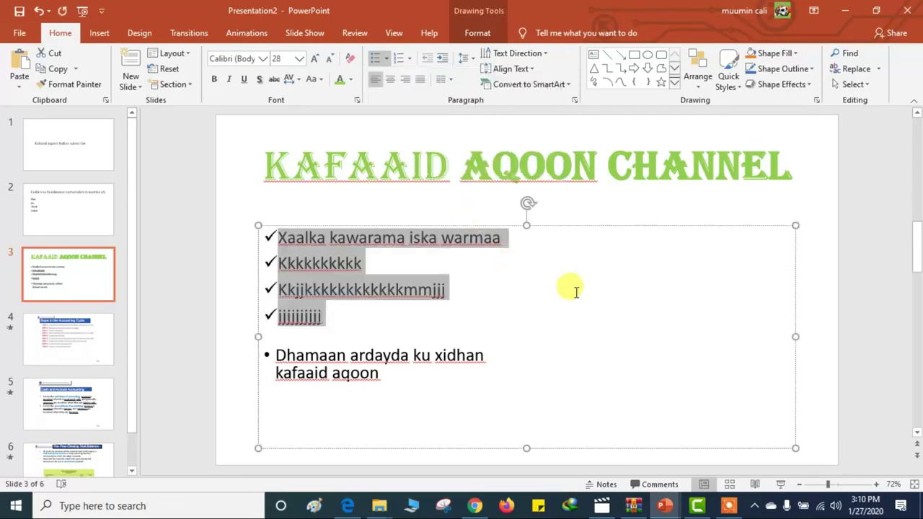
# Apply A. B. C. lettered numbering to the "Dhamaan ardayda ku xidhan kafaaid aqoon" paragraph.
pyautogui.click(391, 385)
pyautogui.moveTo(392, 385); pyautogui.dragTo(247, 346)
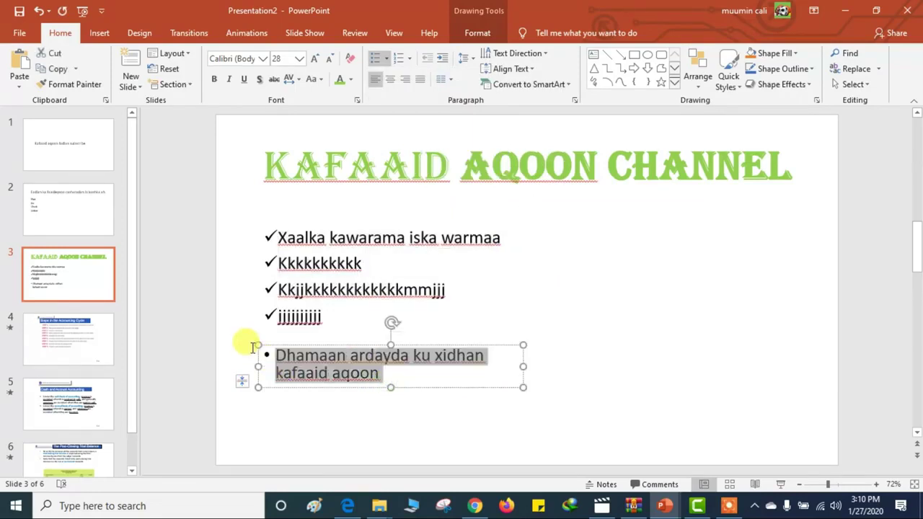
pyautogui.click(407, 61)
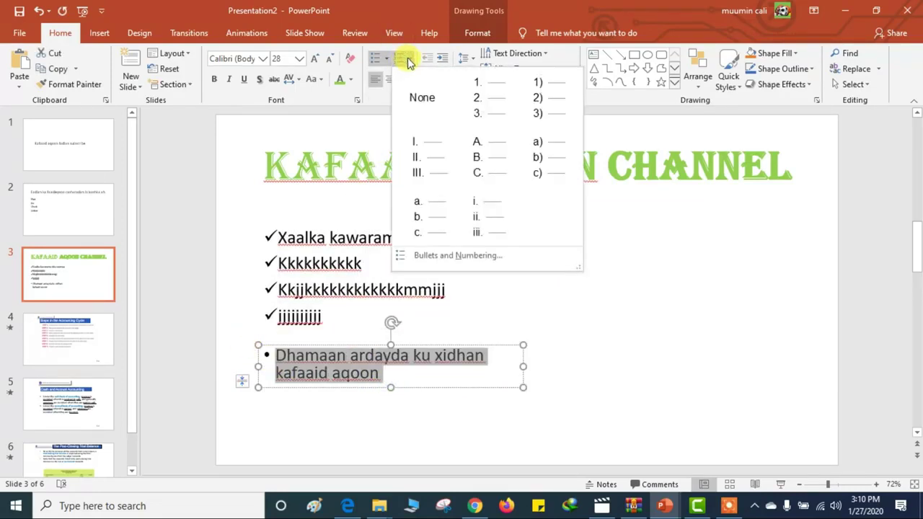
pyautogui.click(480, 168)
# Try center alignment on the last check-marked line and return it to left alignment.
pyautogui.click(685, 366)
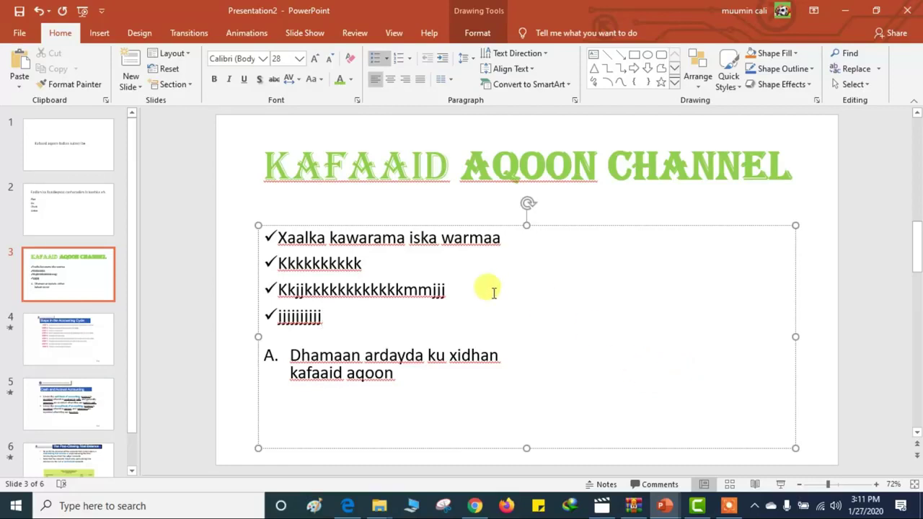
pyautogui.click(390, 81)
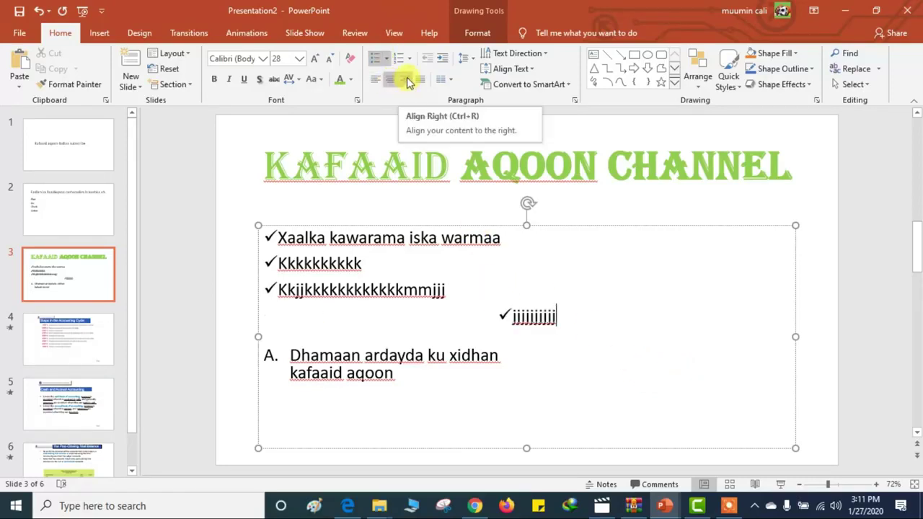
pyautogui.click(376, 80)
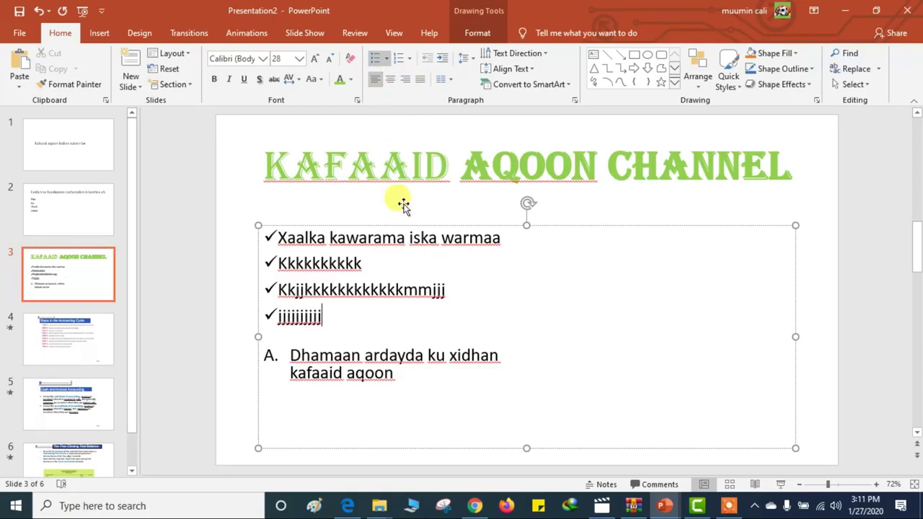
# Try center, right and justified alignment on all four check-marked lines, and restore left alignment.
pyautogui.hotkey('ctrl', 'shift', 'Home')
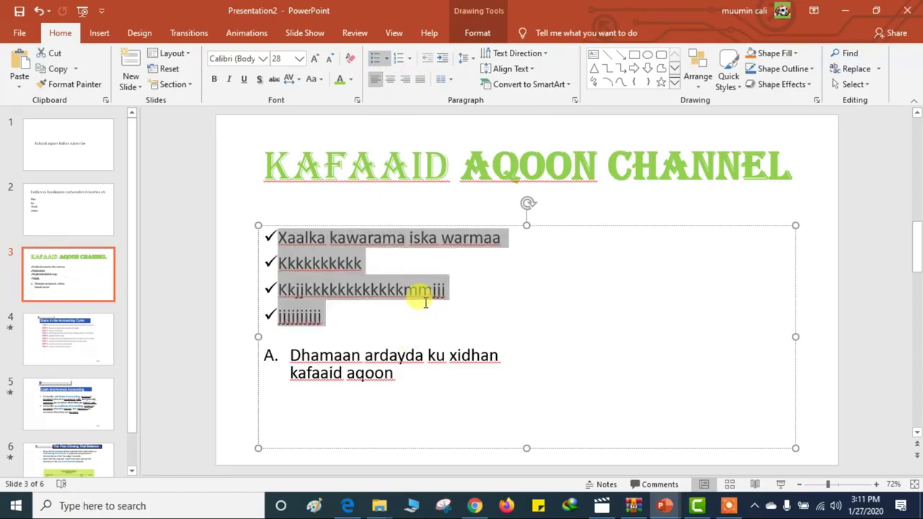
pyautogui.click(394, 81)
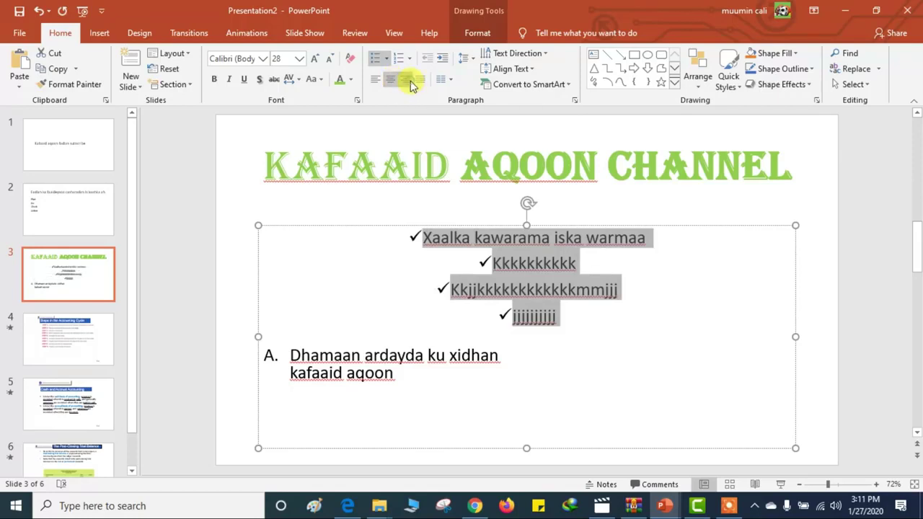
pyautogui.click(410, 84)
pyautogui.click(420, 84)
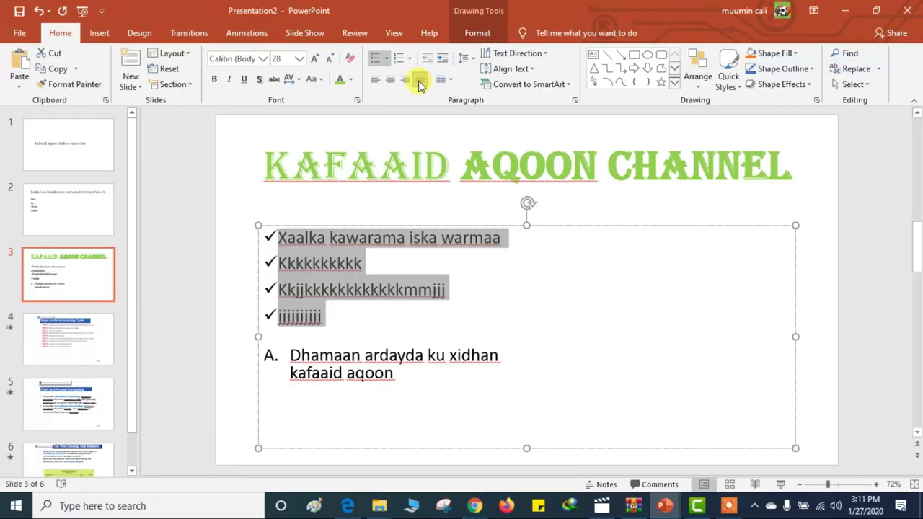
pyautogui.click(375, 81)
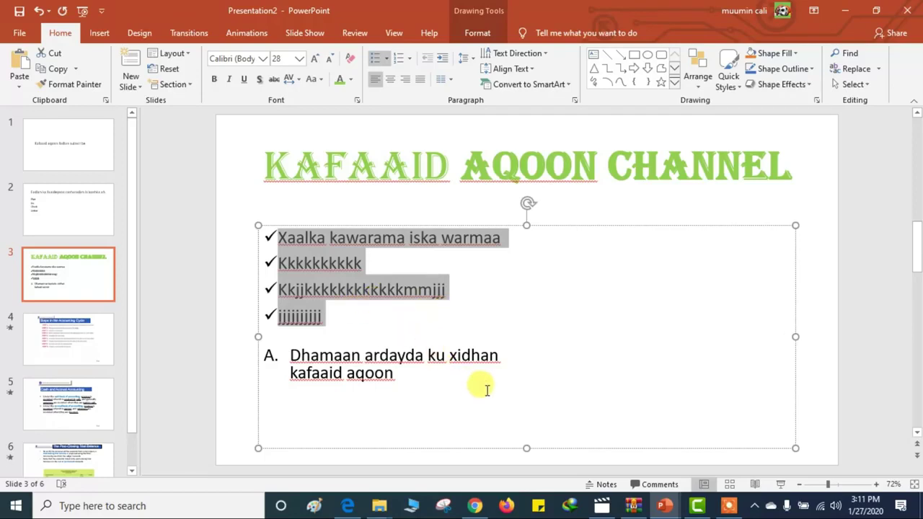
# Draw a rectangle to the right of the check-marked lines and move it slightly higher on the slide.
pyautogui.click(633, 58)
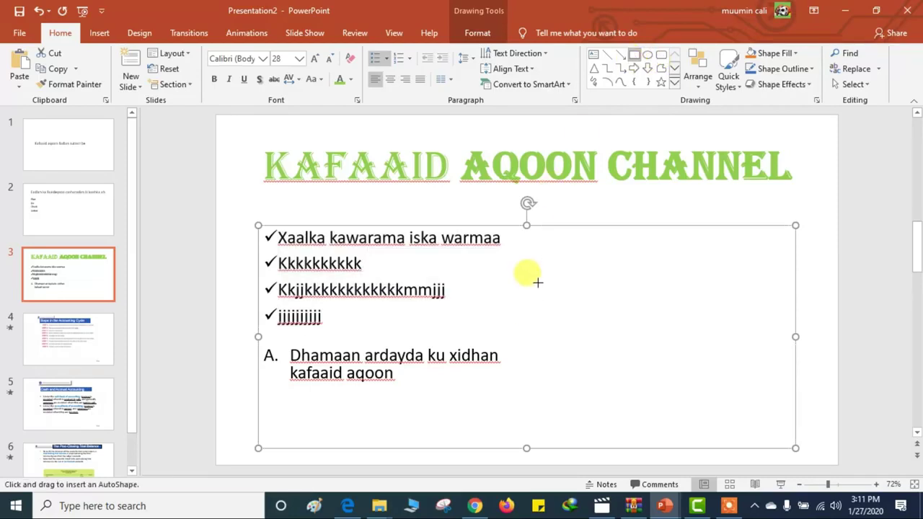
pyautogui.moveTo(538, 281); pyautogui.dragTo(680, 347)
pyautogui.click(569, 389)
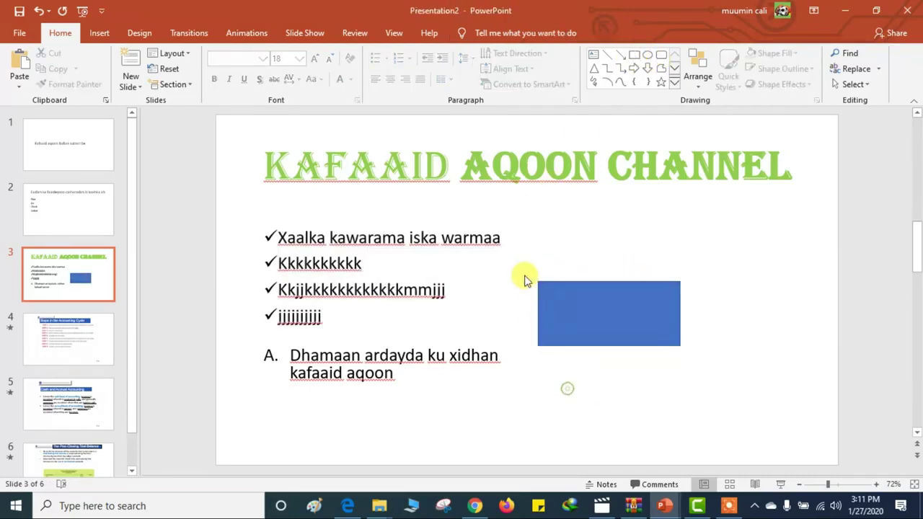
pyautogui.moveTo(635, 307); pyautogui.dragTo(631, 266)
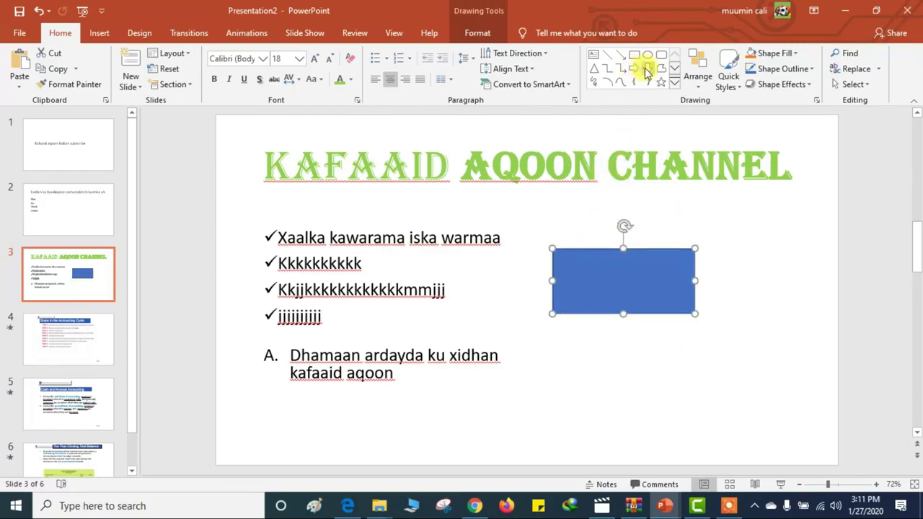
# Draw a short diagonal arrow and move it so its tip meets the rectangle's lower-right corner.
pyautogui.click(623, 57)
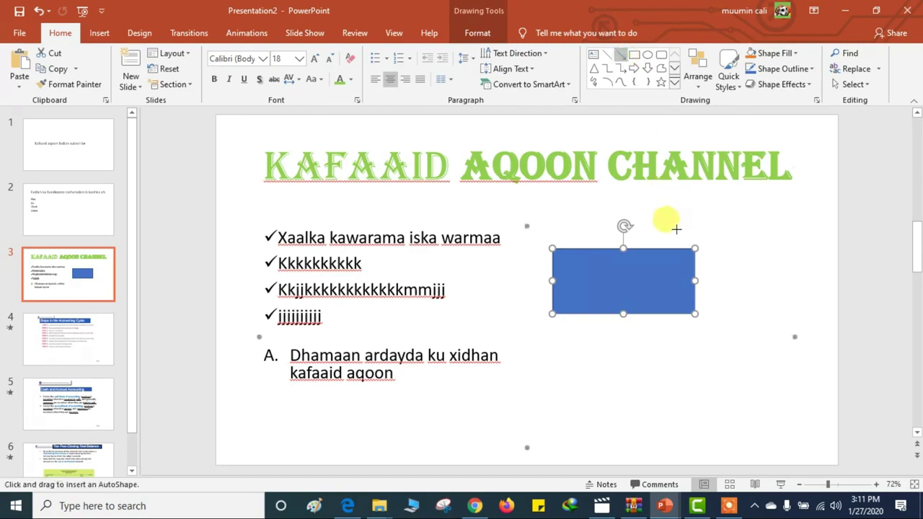
pyautogui.moveTo(550, 260); pyautogui.dragTo(515, 208)
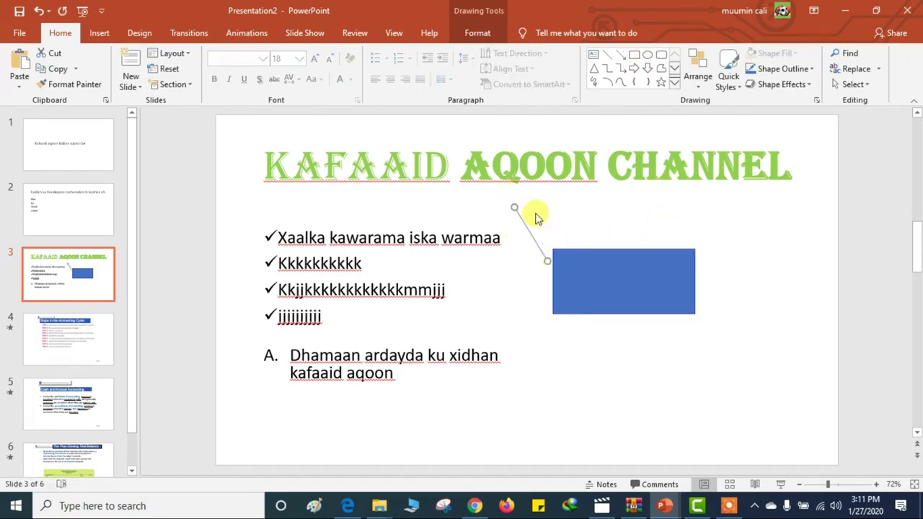
pyautogui.moveTo(543, 246); pyautogui.dragTo(582, 238)
pyautogui.click(526, 224)
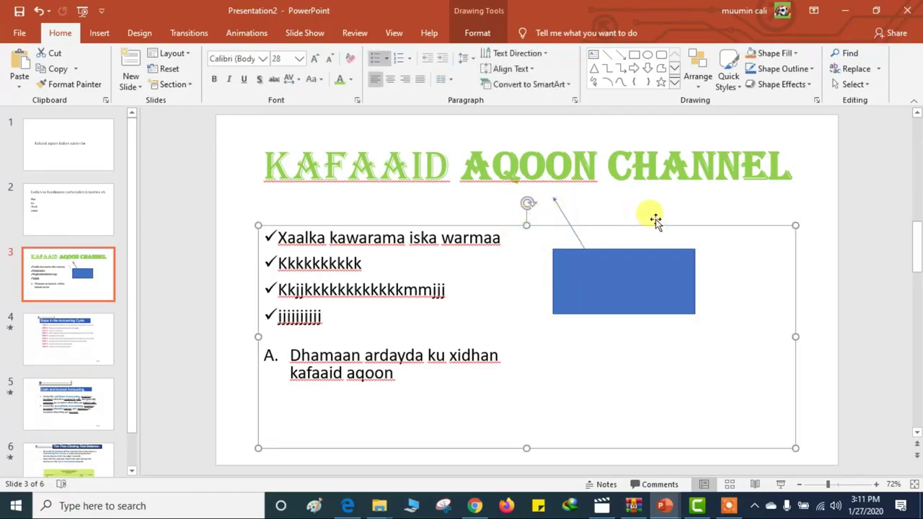
pyautogui.moveTo(561, 208); pyautogui.dragTo(701, 321)
pyautogui.click(754, 316)
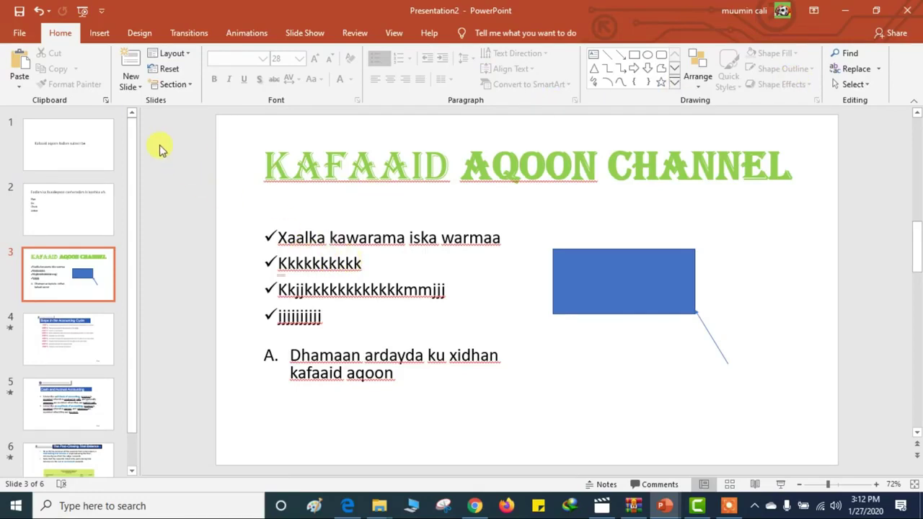
# Move the "Kafaaid aqoon fadlan subscribe" text box on slide 1 to the upper part of the slide.
pyautogui.click(99, 35)
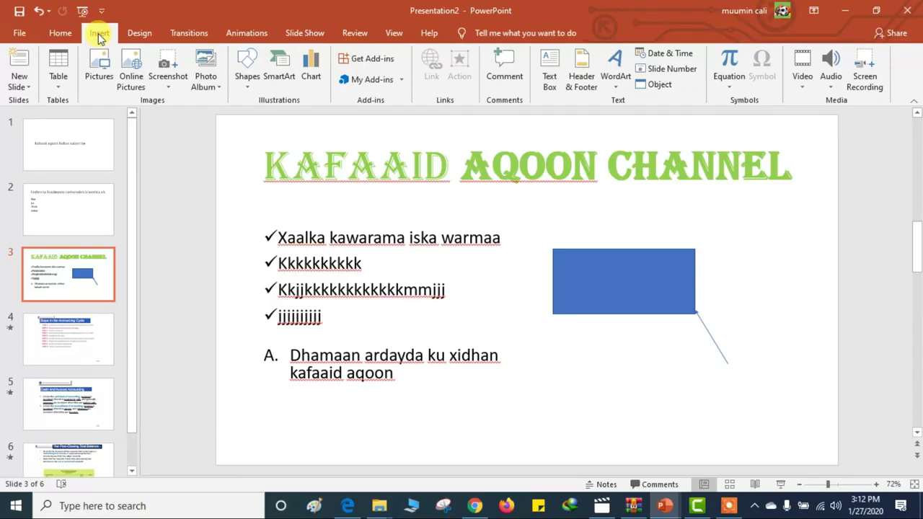
pyautogui.click(46, 147)
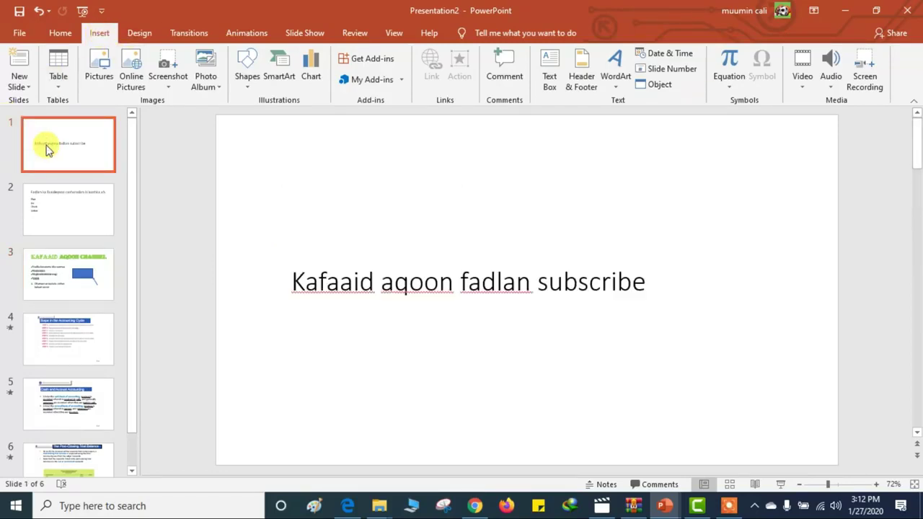
pyautogui.click(537, 269)
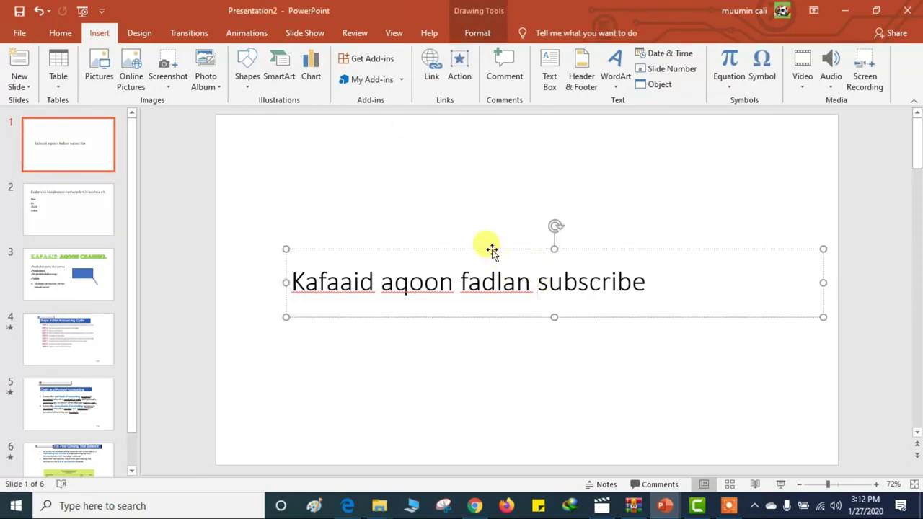
pyautogui.doubleClick(454, 271)
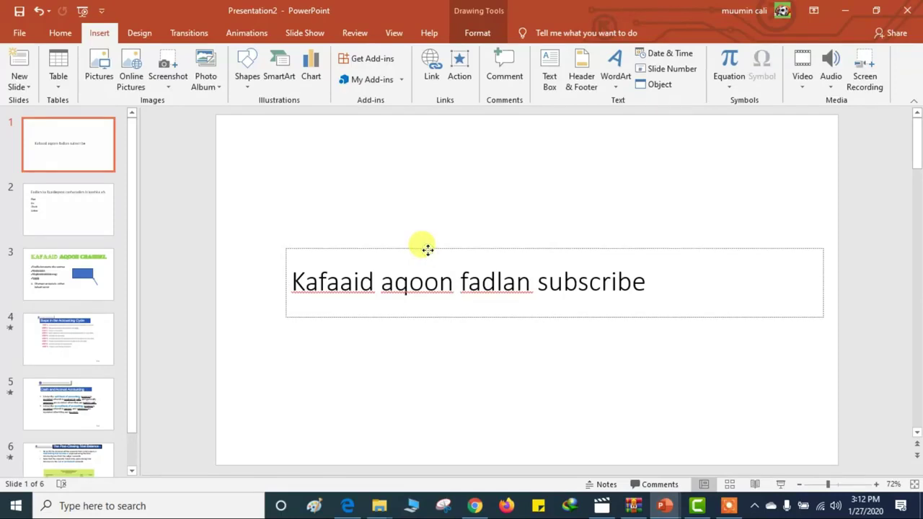
pyautogui.moveTo(422, 247)
pyautogui.mouseDown()
pyautogui.moveTo(392, 189)
pyautogui.moveTo(404, 150)
pyautogui.moveTo(383, 144)
pyautogui.moveTo(401, 144)
pyautogui.mouseUp()
pyautogui.click(377, 350)
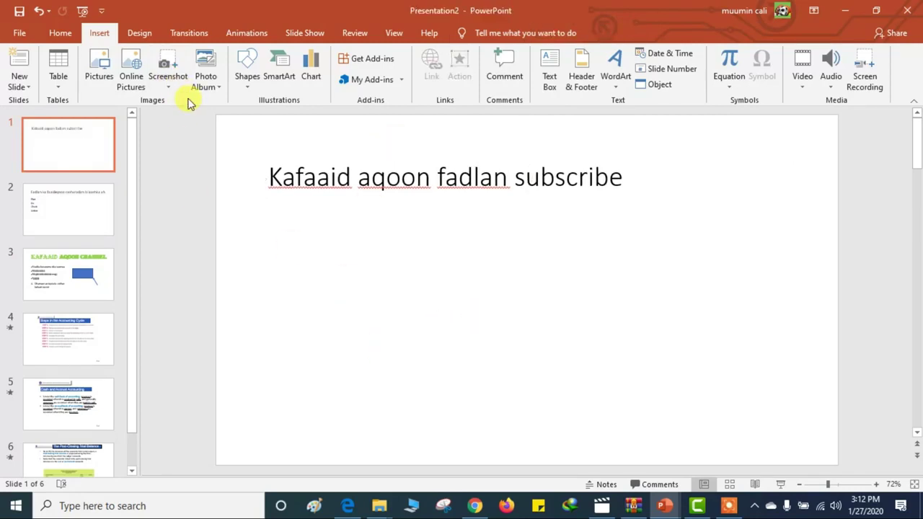
# Insert a Blank slide after slide 1 and a Title Slide after the slide listing Plan, Do, Check, Action.
pyautogui.click(22, 84)
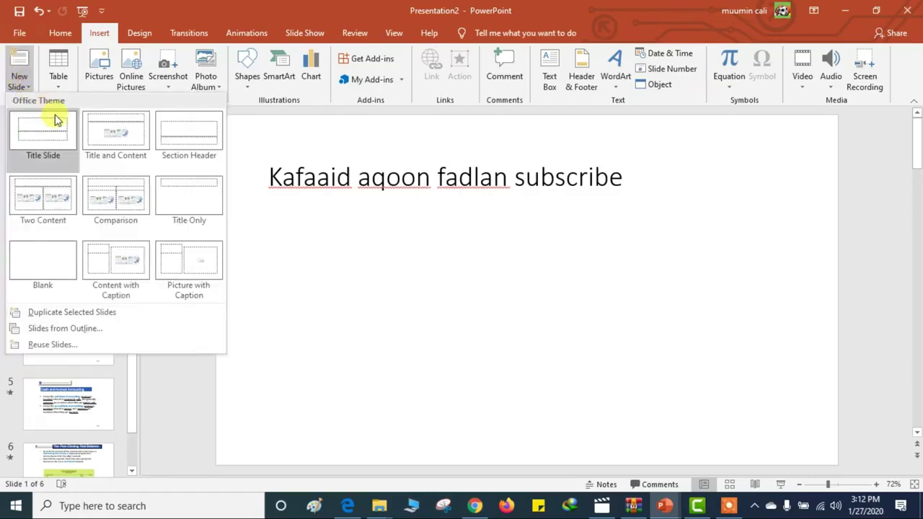
pyautogui.click(55, 263)
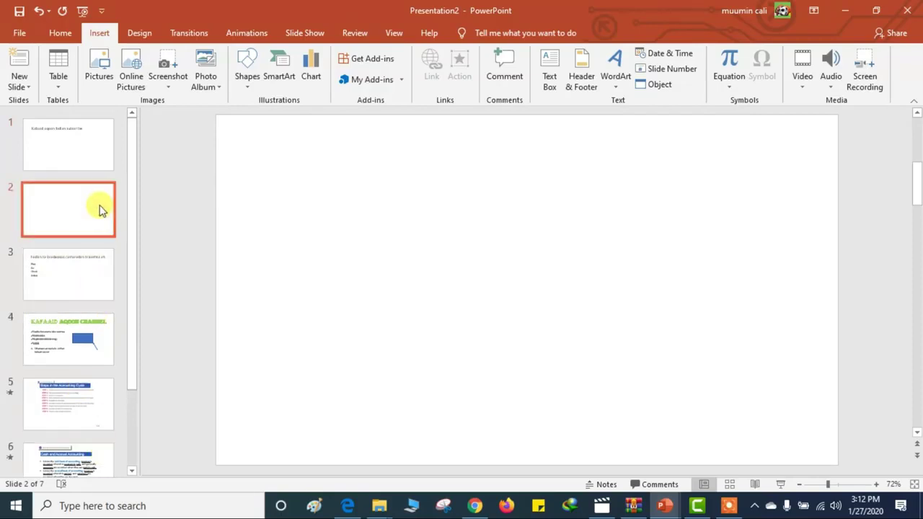
pyautogui.click(69, 138)
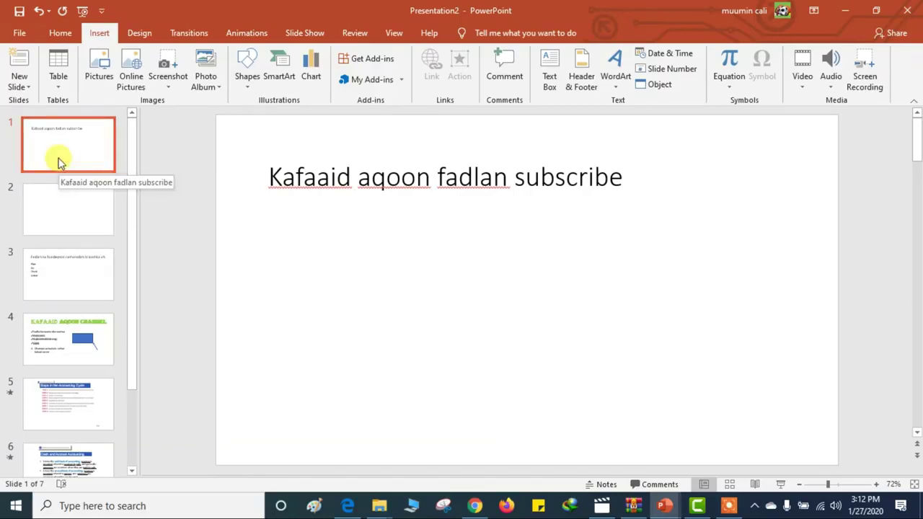
pyautogui.click(61, 274)
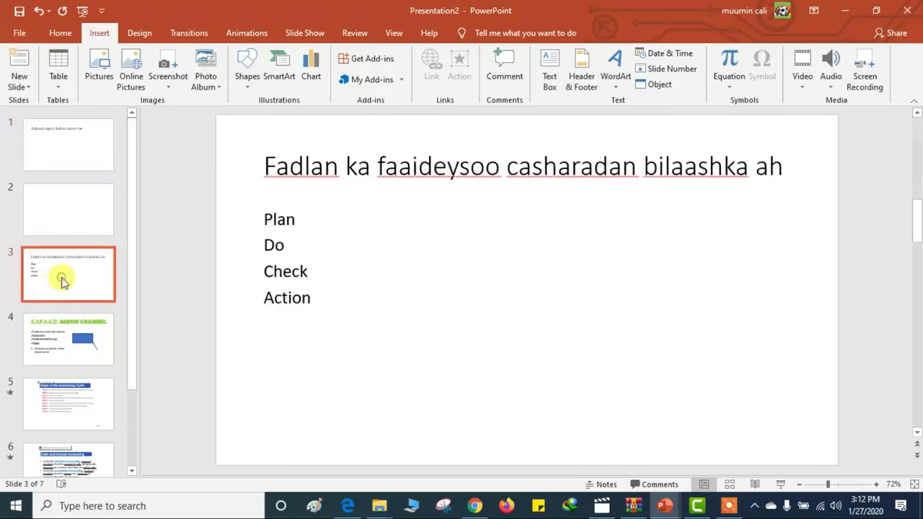
pyautogui.click(19, 85)
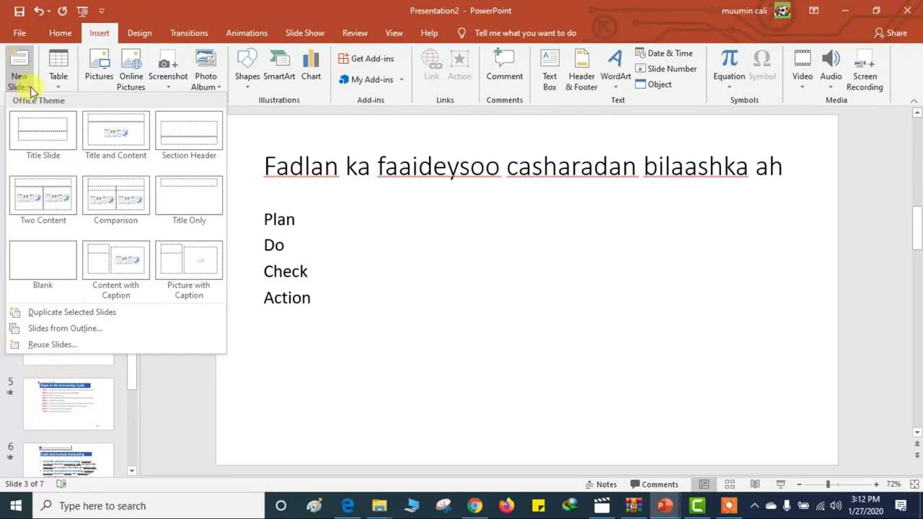
pyautogui.click(57, 141)
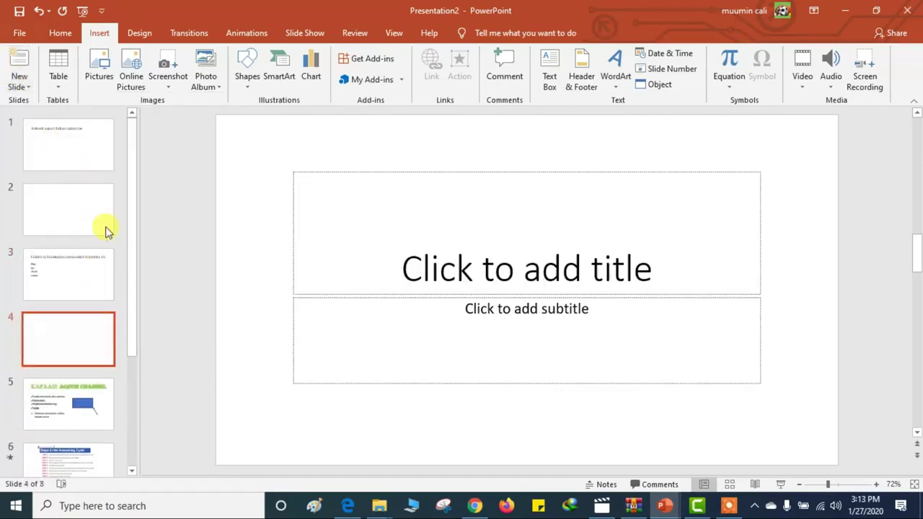
# Insert a table with 9 columns and 8 rows on the blank slide 2.
pyautogui.click(70, 158)
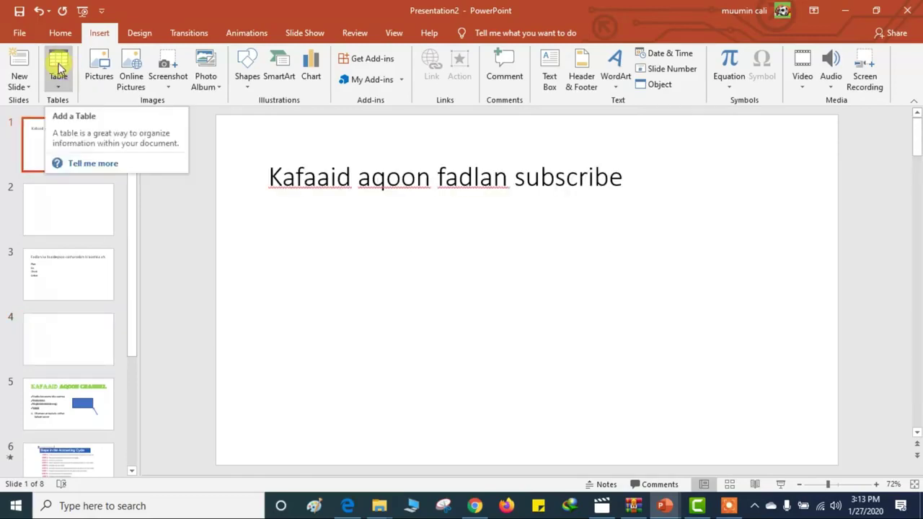
pyautogui.click(68, 208)
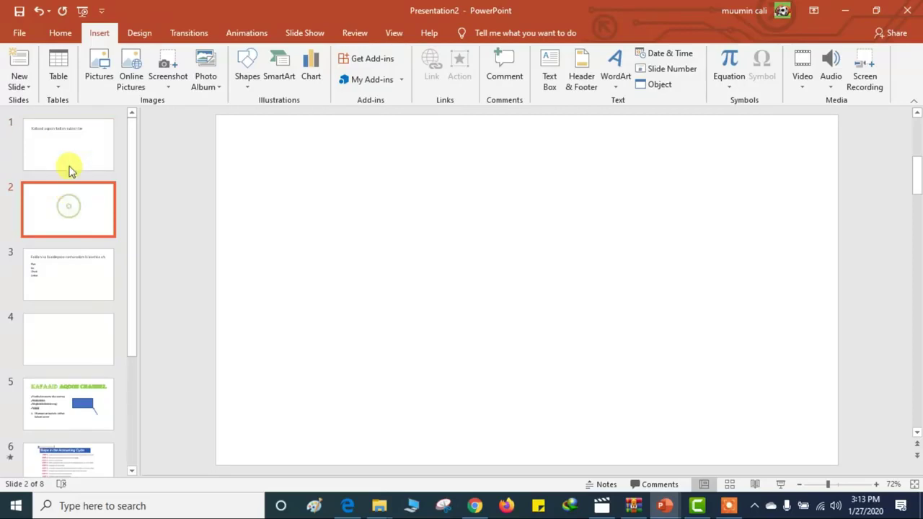
pyautogui.click(60, 85)
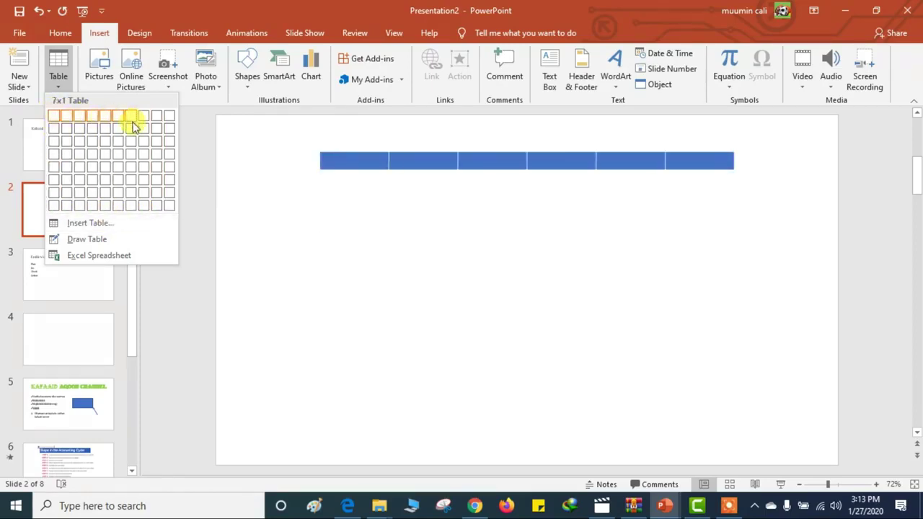
pyautogui.click(158, 205)
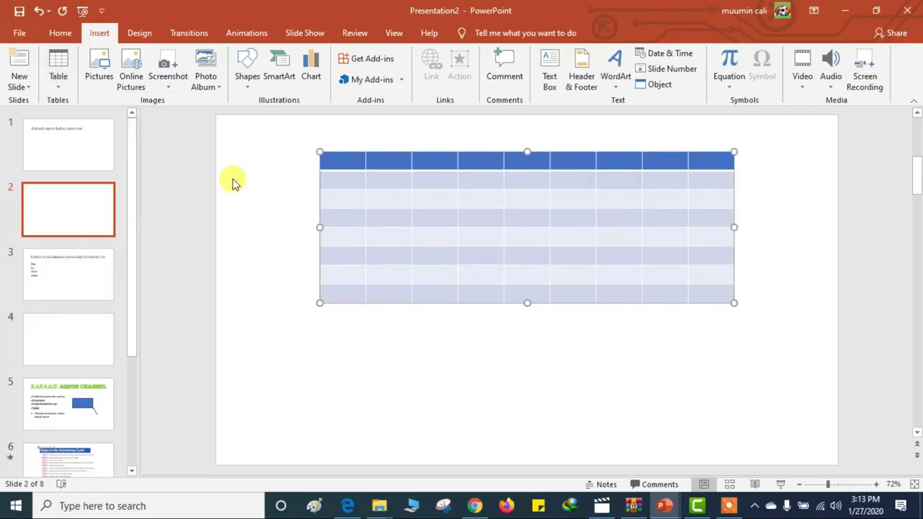
# Move the table down to about the middle of slide 2.
pyautogui.moveTo(502, 212); pyautogui.dragTo(495, 249)
pyautogui.click(477, 402)
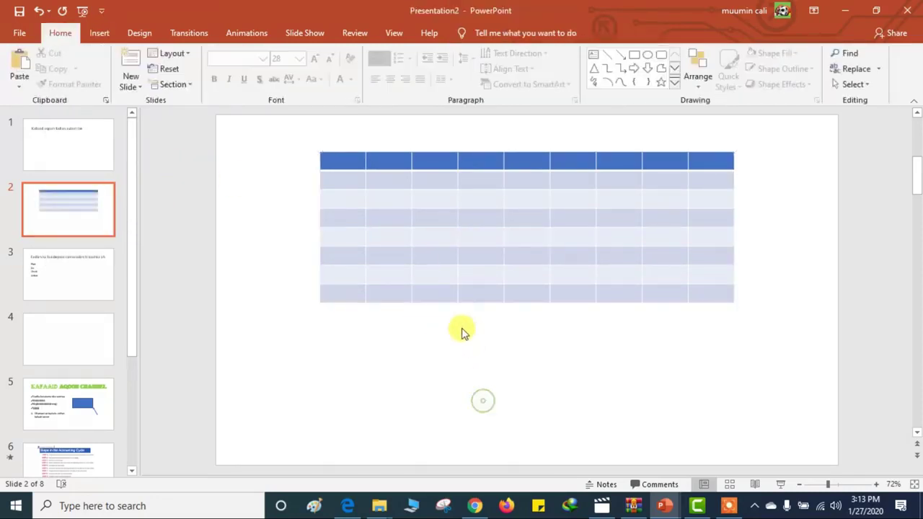
pyautogui.click(482, 233)
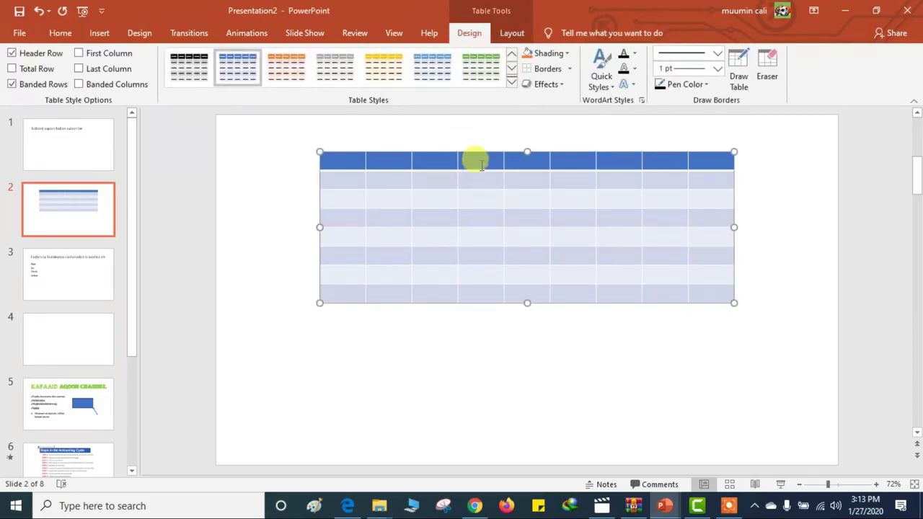
pyautogui.moveTo(477, 155); pyautogui.dragTo(480, 169)
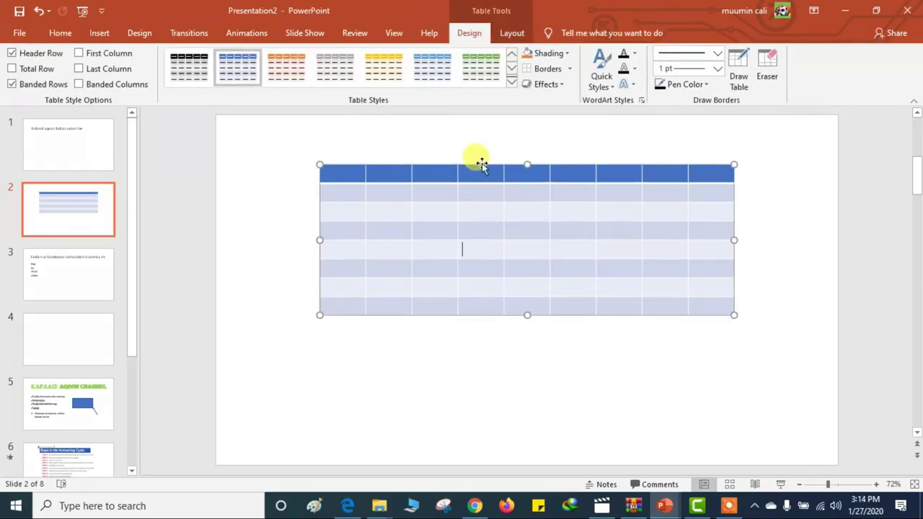
pyautogui.moveTo(476, 161); pyautogui.dragTo(468, 224)
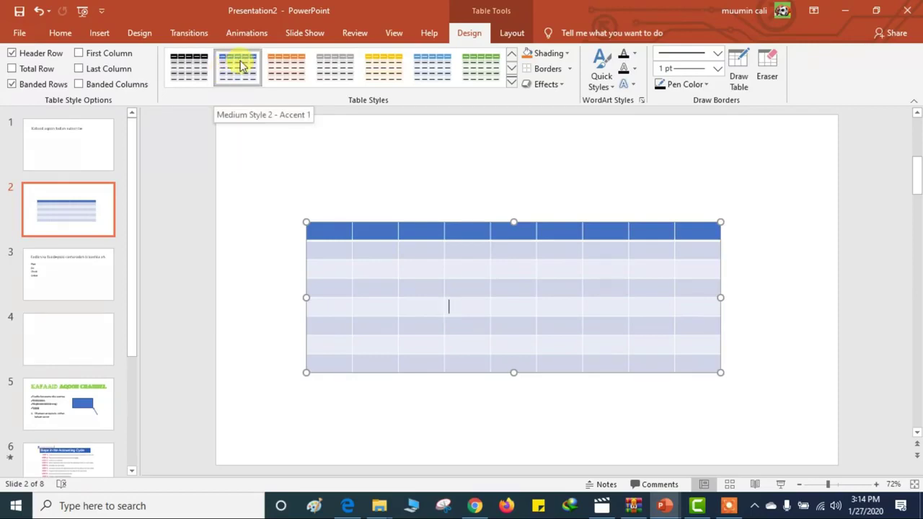
# Try the orange, gold and green table styles, and apply the gray banded style to the table.
pyautogui.click(292, 65)
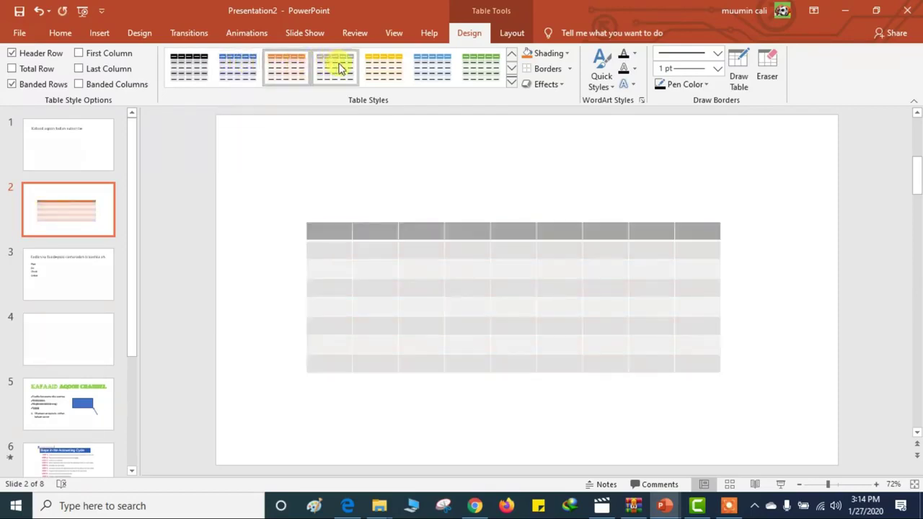
pyautogui.click(383, 67)
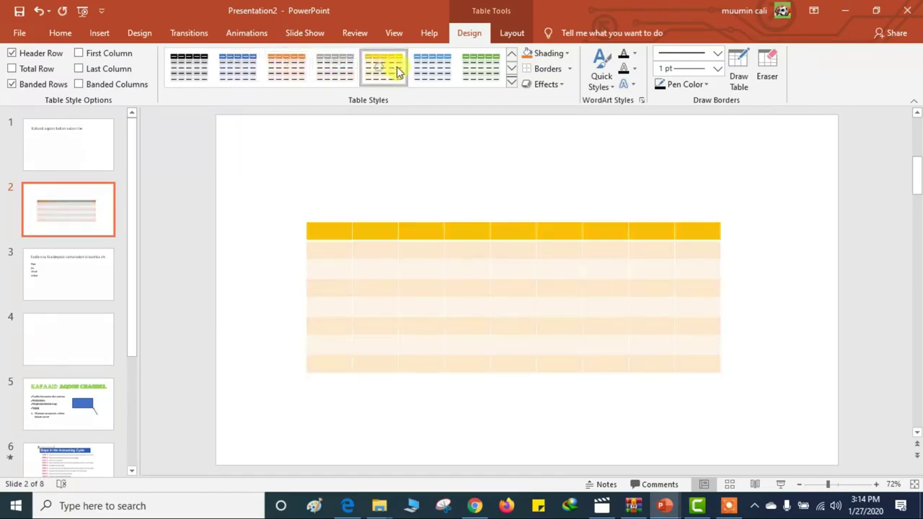
pyautogui.click(479, 69)
pyautogui.click(333, 66)
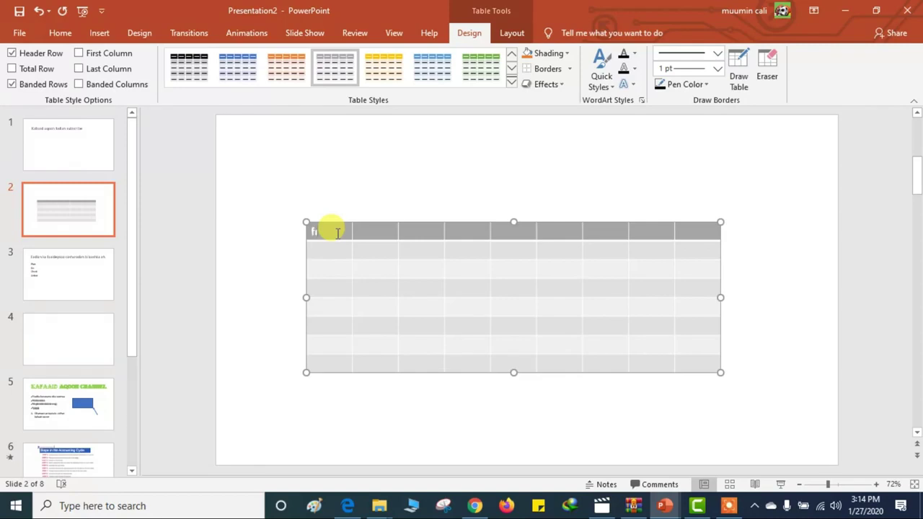
# Enter "friday" in the table's first header cell and "saturd" in the second header cell.
pyautogui.click(337, 233)
pyautogui.write('friday')
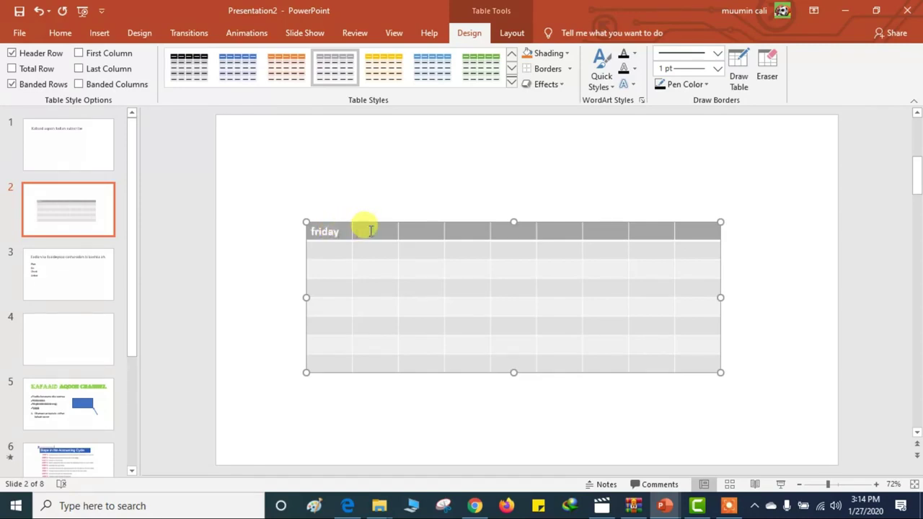
pyautogui.click(370, 231)
pyautogui.write('satura')
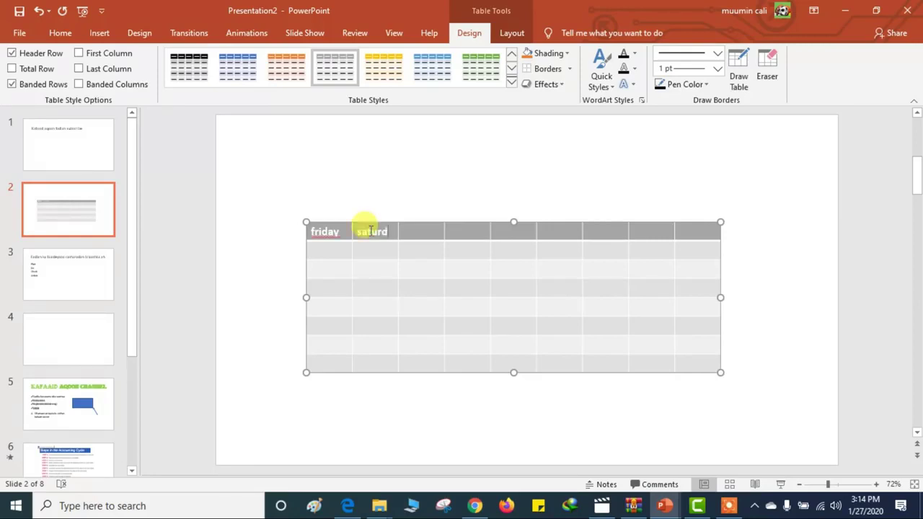